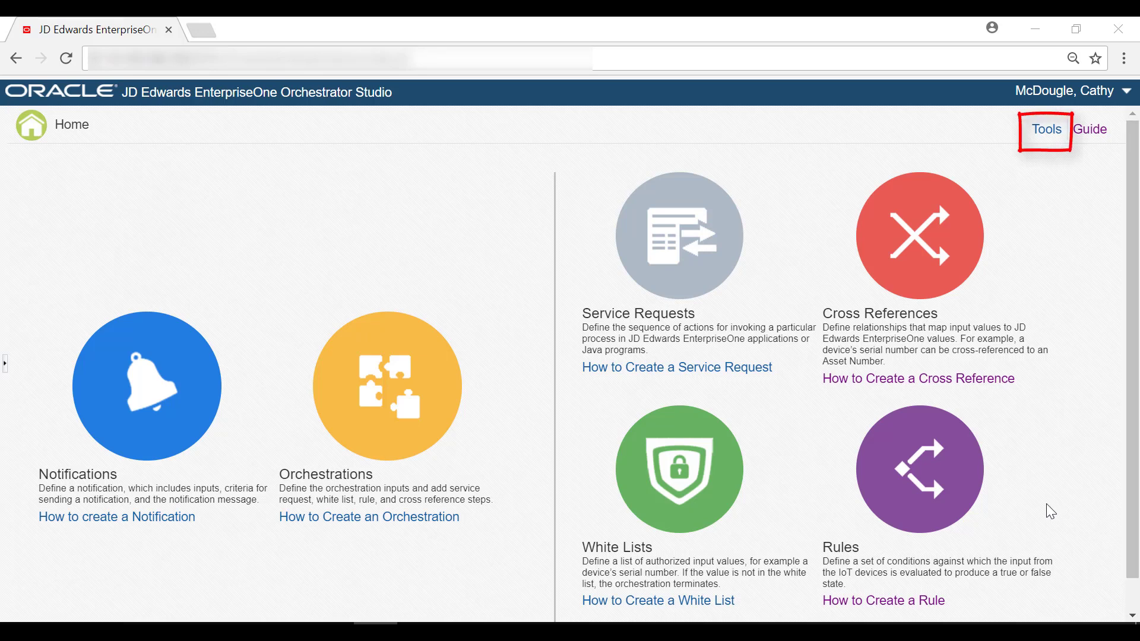
Launch the EnterpriseOne web client from Tools and sign in with the user ID and password
{"action": "left_click", "coordinate": [1044, 133]}
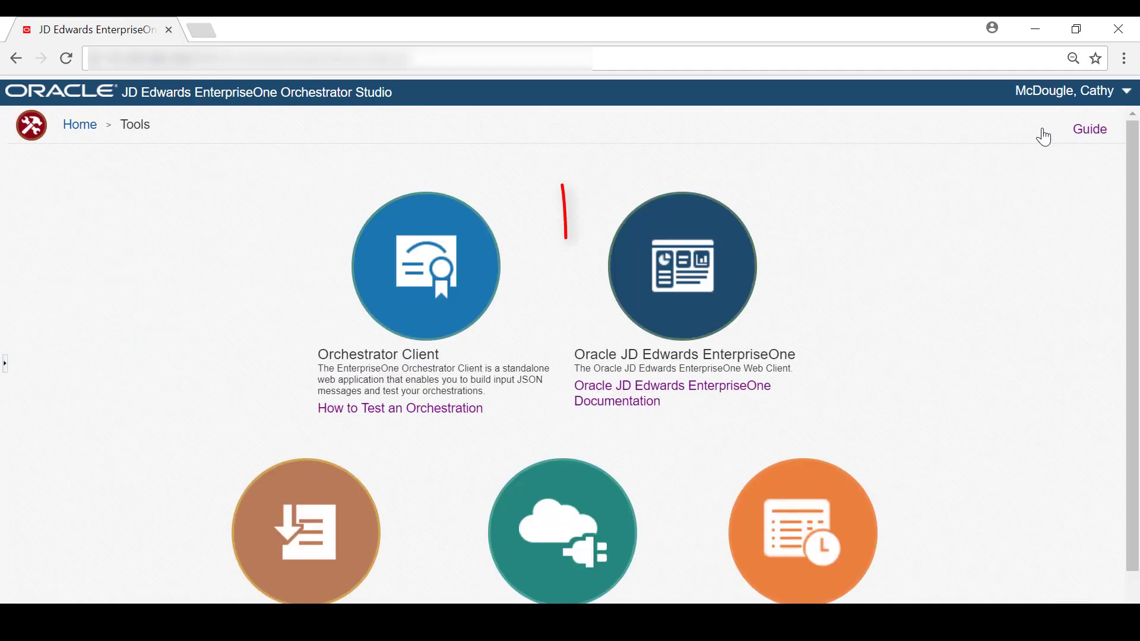
{"action": "left_click", "coordinate": [707, 324]}
{"action": "type", "text": "Demo"}
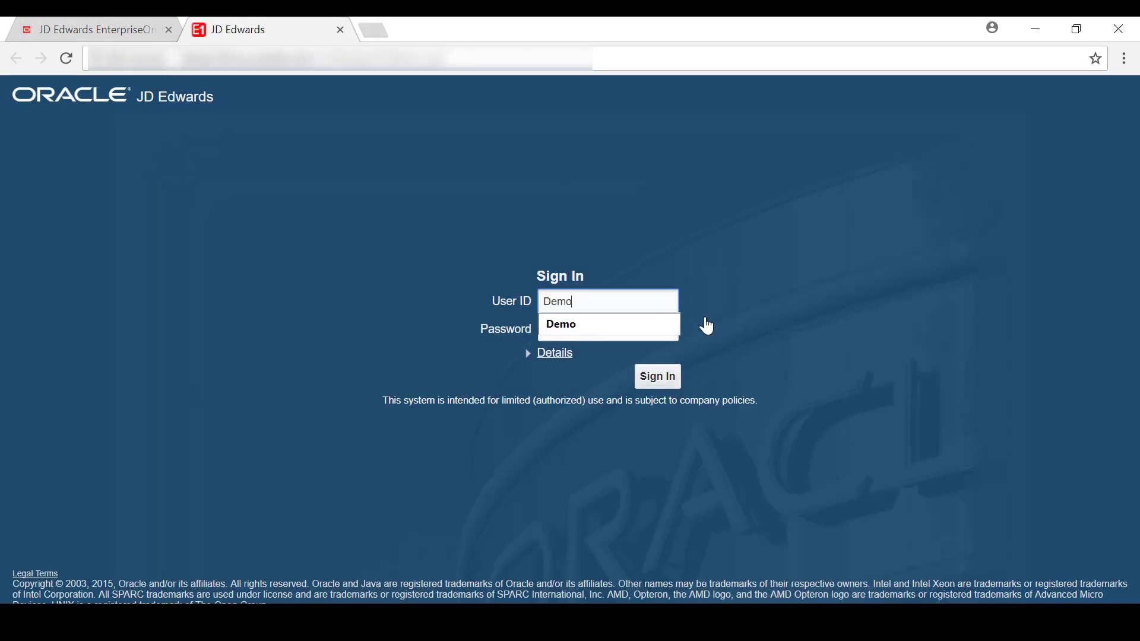
{"action": "key", "text": "Tab"}
{"action": "type", "text": "demo"}
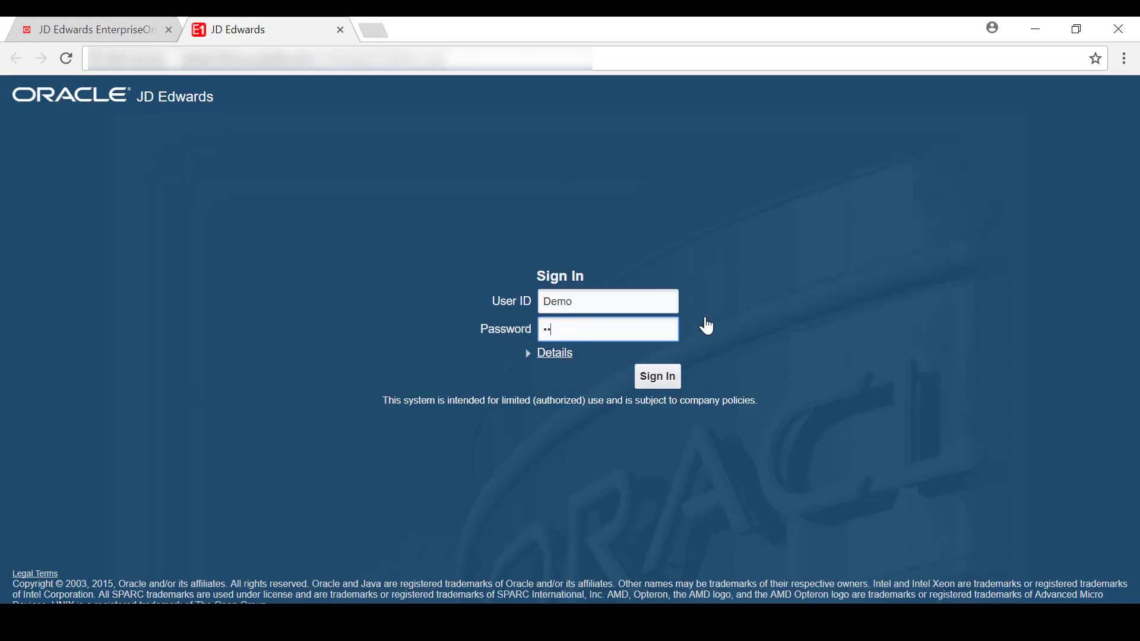
{"action": "left_click", "coordinate": [641, 379]}
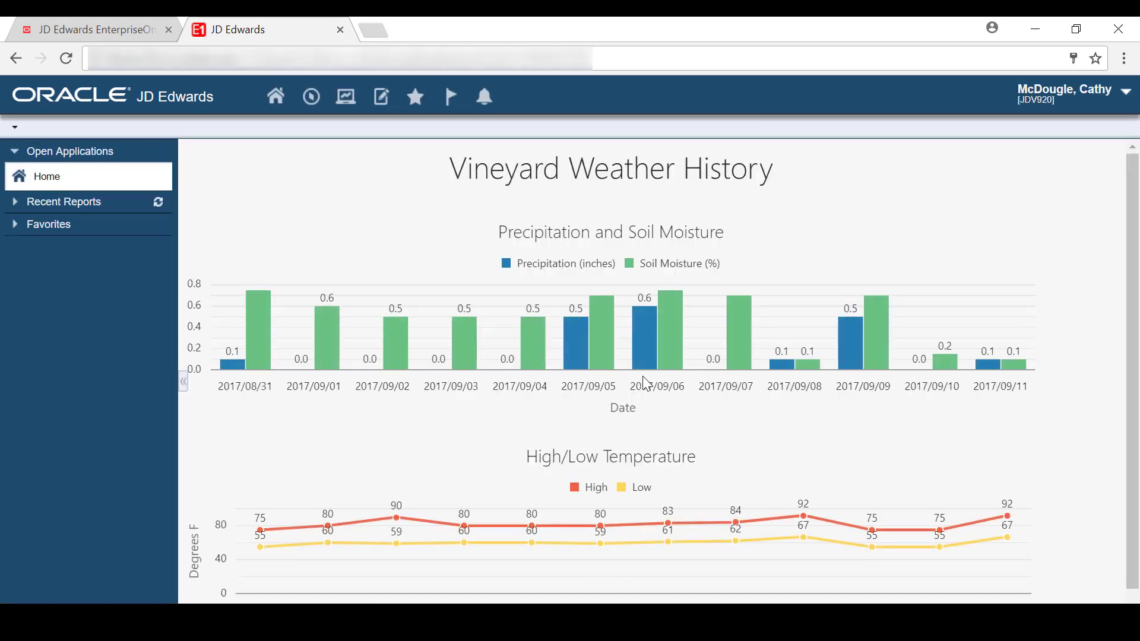
{"action": "left_click", "coordinate": [315, 98]}
Fast-path to P01012, search Address Number 3001, select Global Enterprises, Inc., and show its row exits
{"action": "type", "text": "P"}
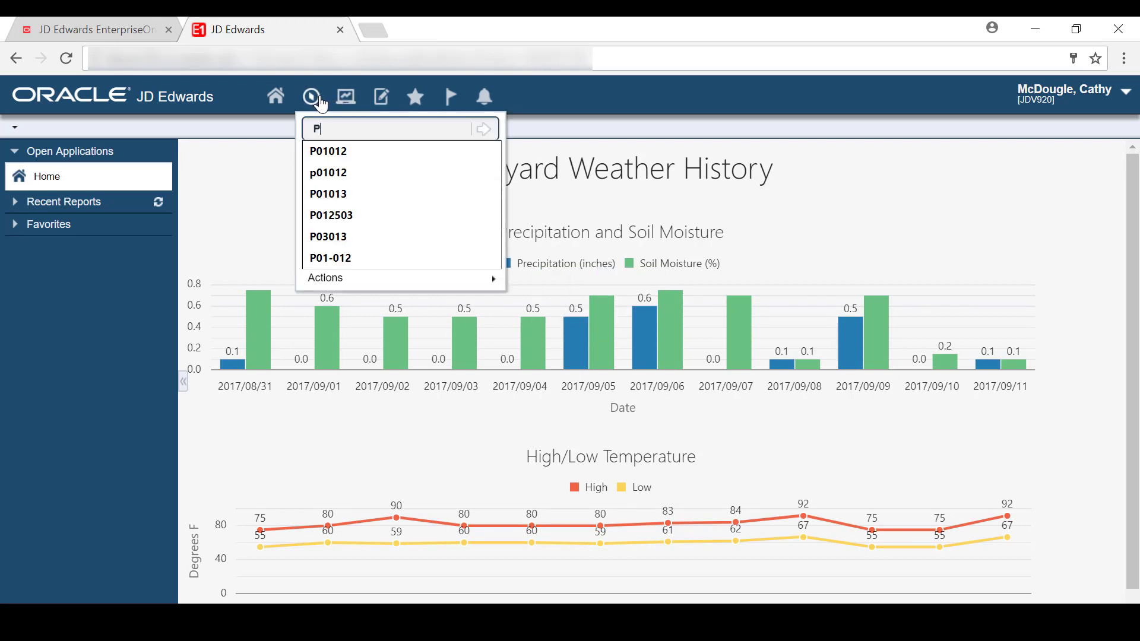
{"action": "type", "text": "01012"}
{"action": "key", "text": "Return"}
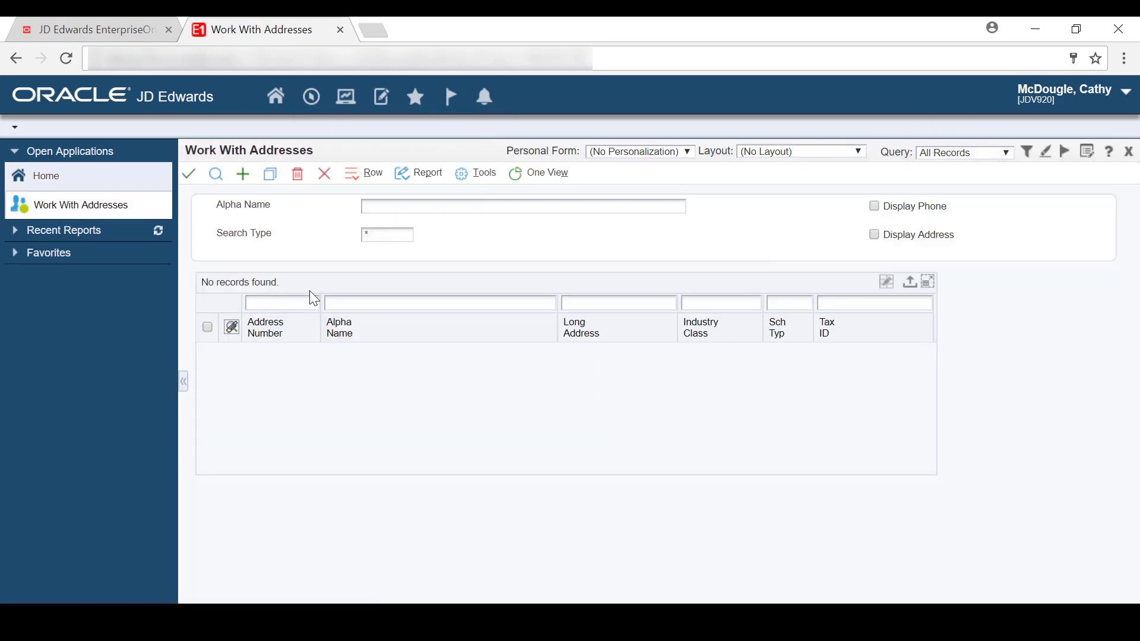
{"action": "left_click", "coordinate": [302, 302]}
{"action": "type", "text": "3001"}
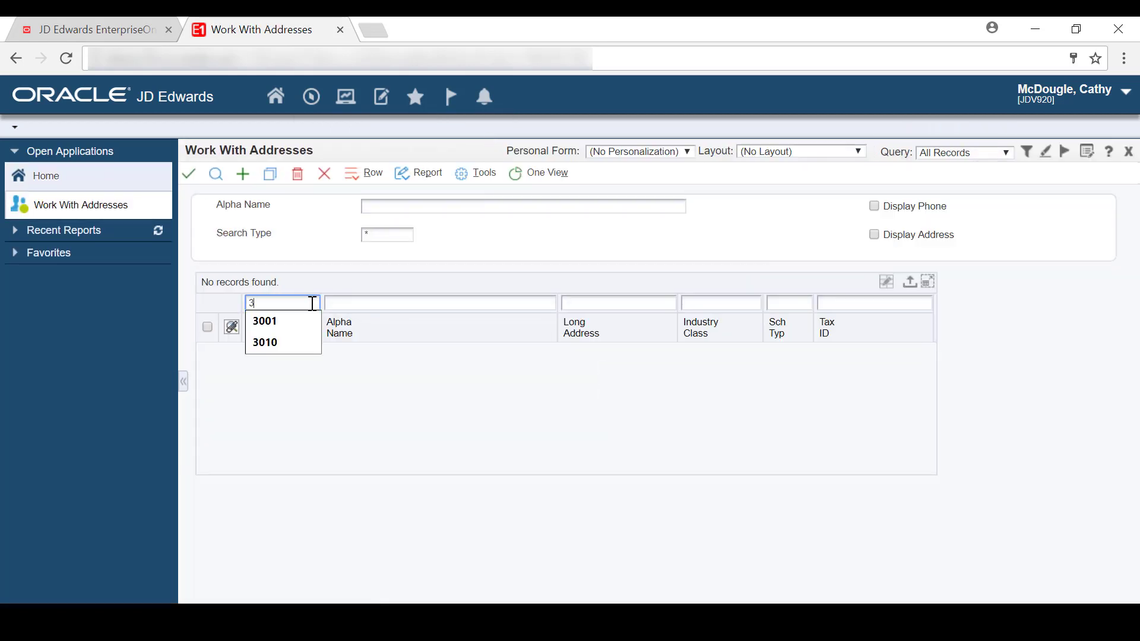
{"action": "left_click", "coordinate": [221, 178]}
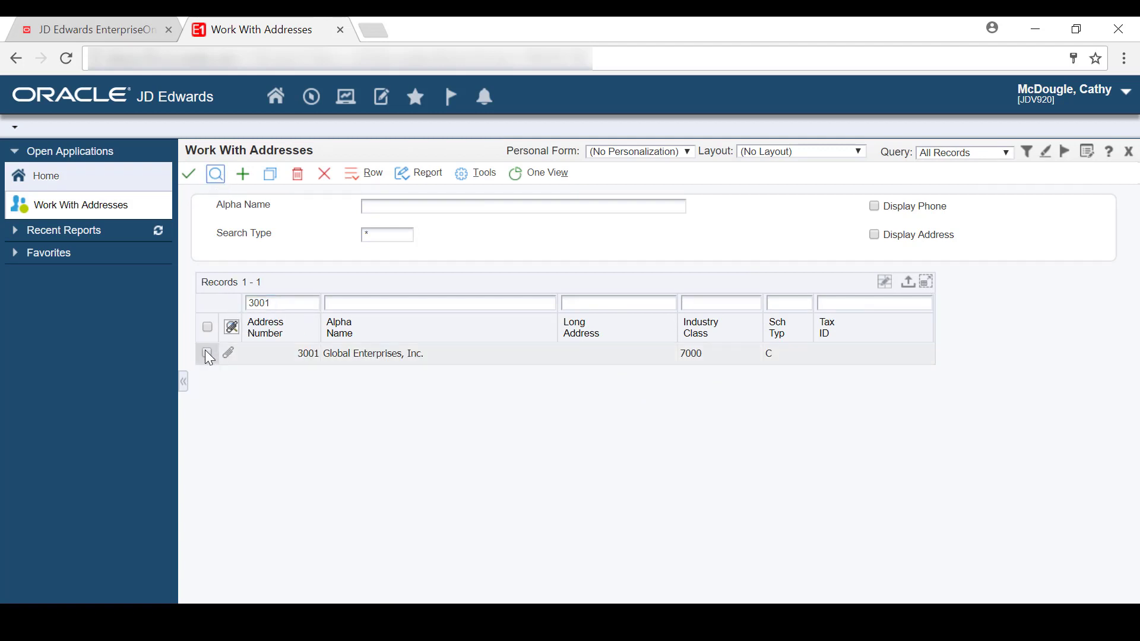
{"action": "left_click", "coordinate": [207, 353]}
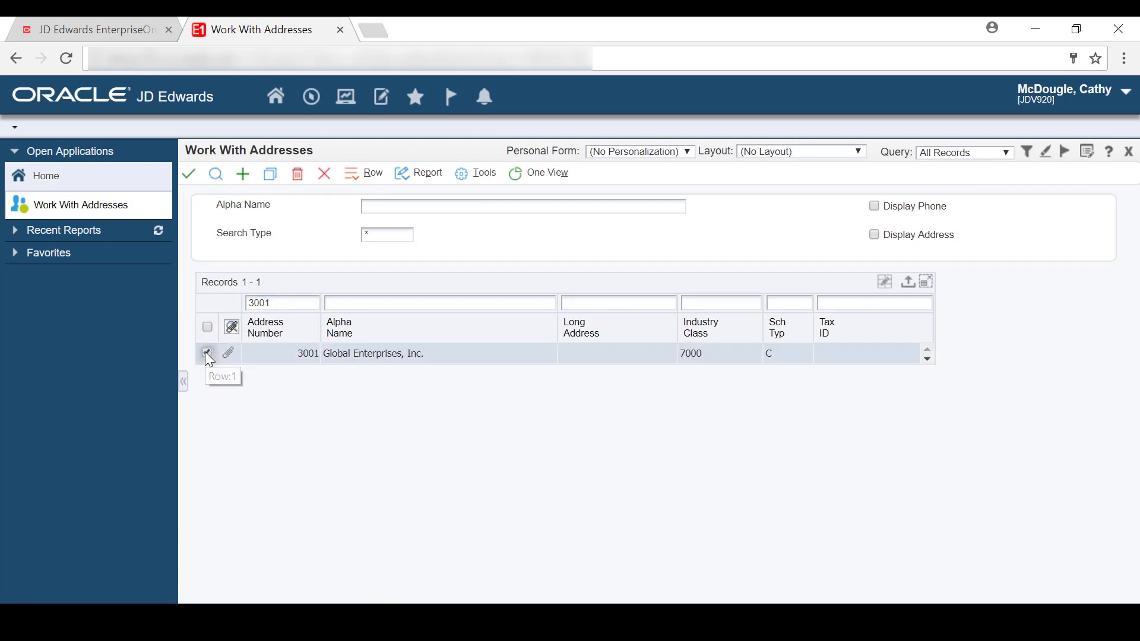
{"action": "left_click", "coordinate": [350, 183]}
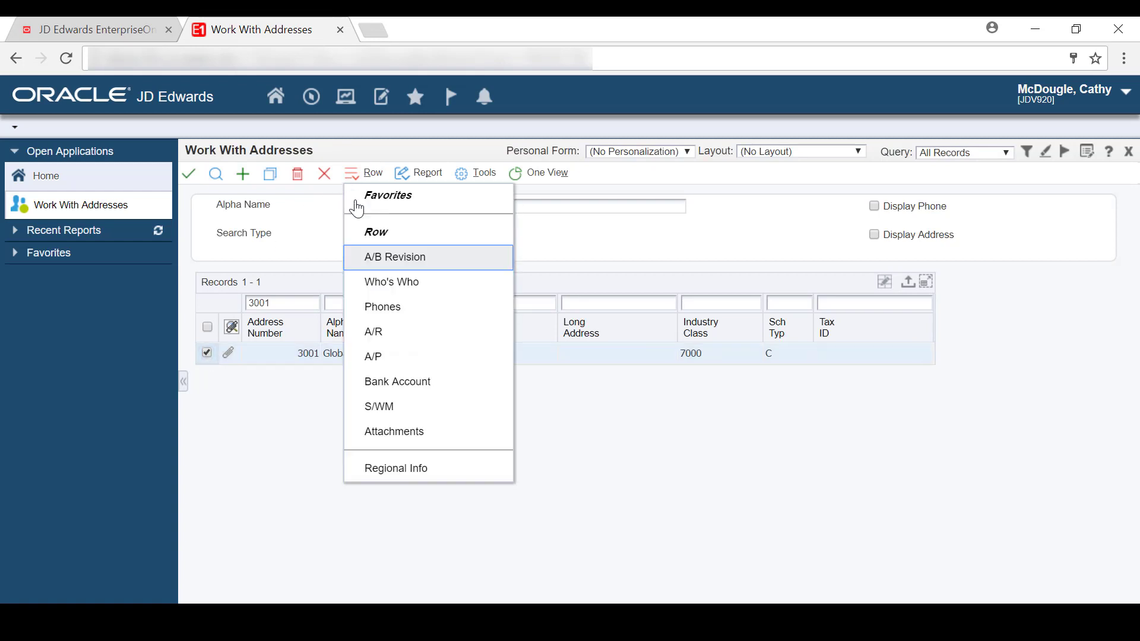
Set customer 3001's Credit Message to 7 on the A/R Credit tab, save, and close EnterpriseOne
{"action": "left_click", "coordinate": [461, 339]}
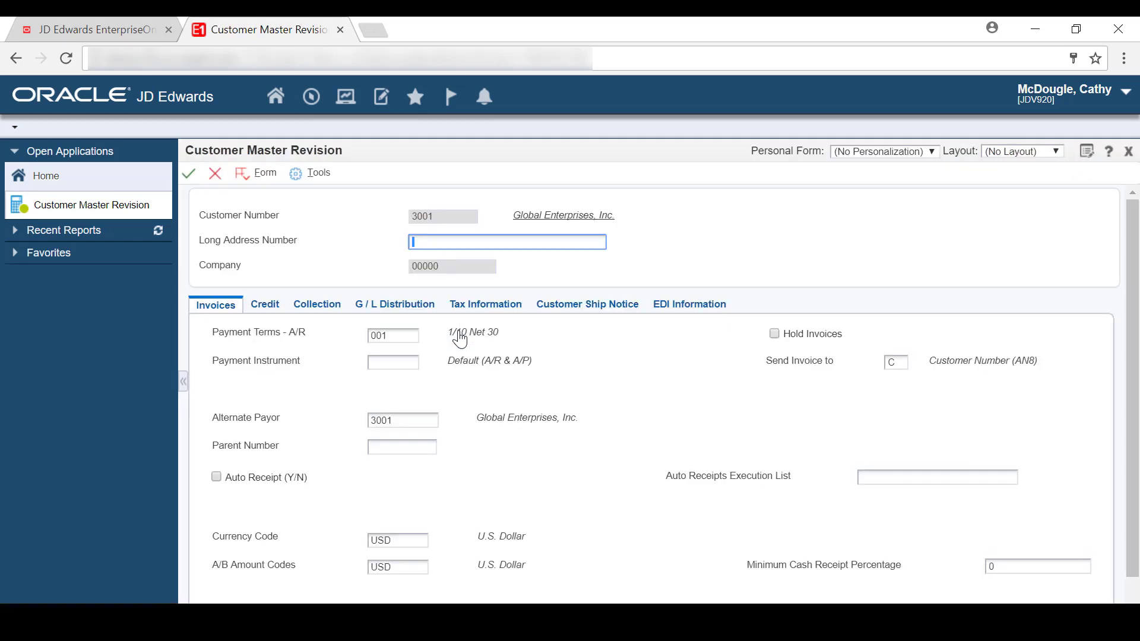
{"action": "left_click", "coordinate": [265, 305]}
{"action": "left_click", "coordinate": [456, 389]}
{"action": "type", "text": "7"}
{"action": "key", "text": "Tab"}
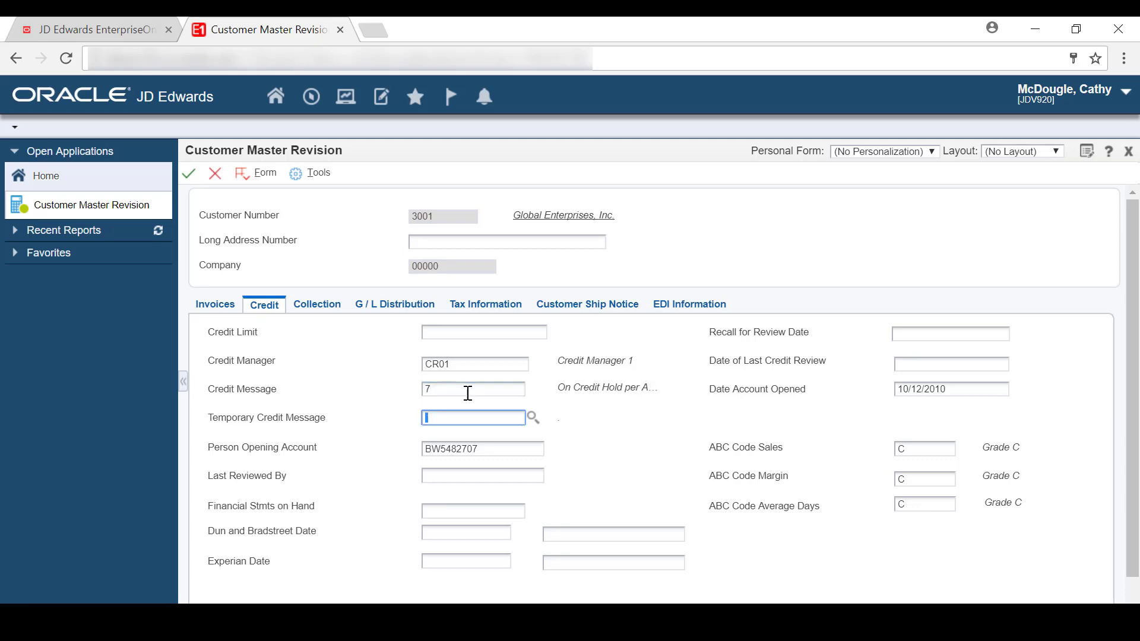
{"action": "left_click", "coordinate": [189, 178]}
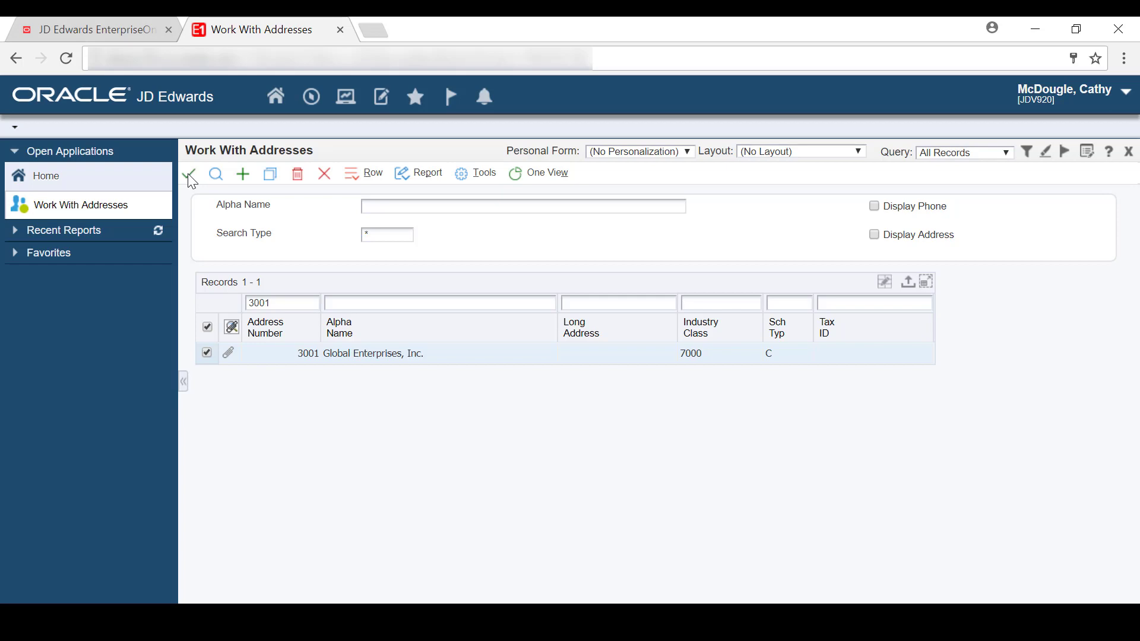
{"action": "key", "text": "ctrl+w"}
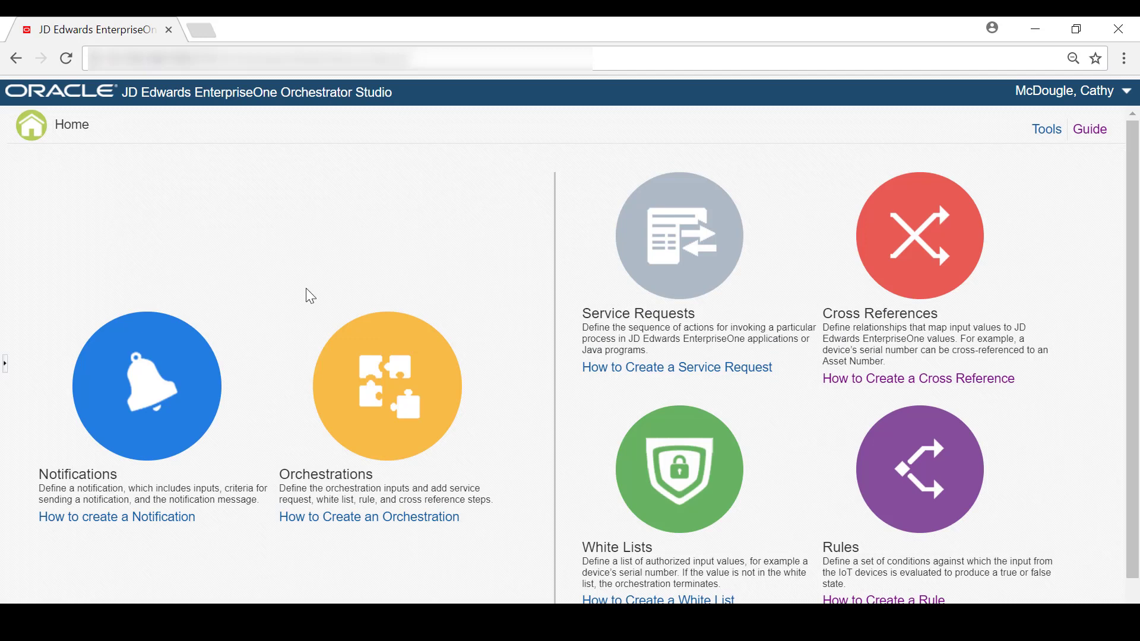
From Service Requests, create a new Form Request service request
{"action": "left_click", "coordinate": [710, 293]}
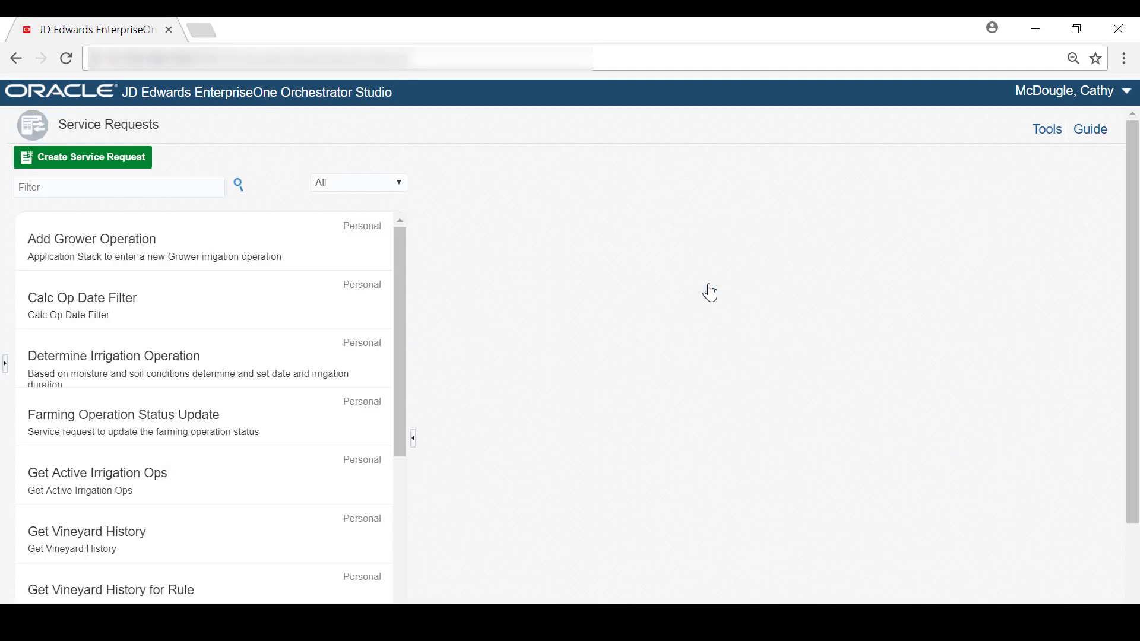
{"action": "left_click", "coordinate": [111, 160]}
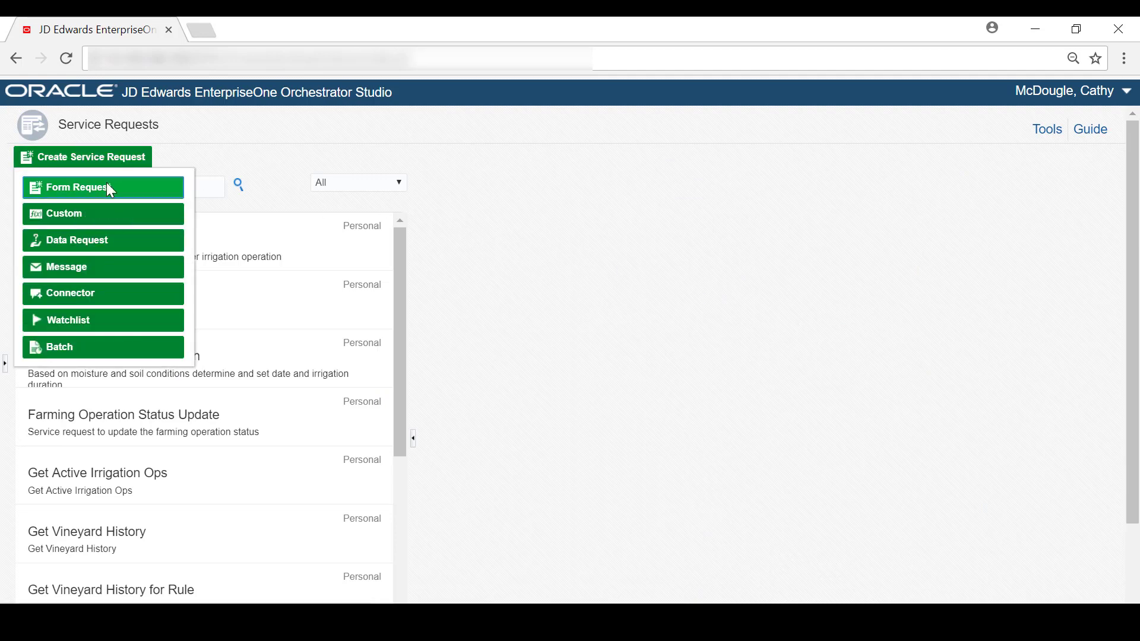
{"action": "left_click", "coordinate": [111, 187]}
{"action": "left_click", "coordinate": [130, 169]}
Name the request 'Perform Credit Hold' and give it product code 55
{"action": "type", "text": "Perform"}
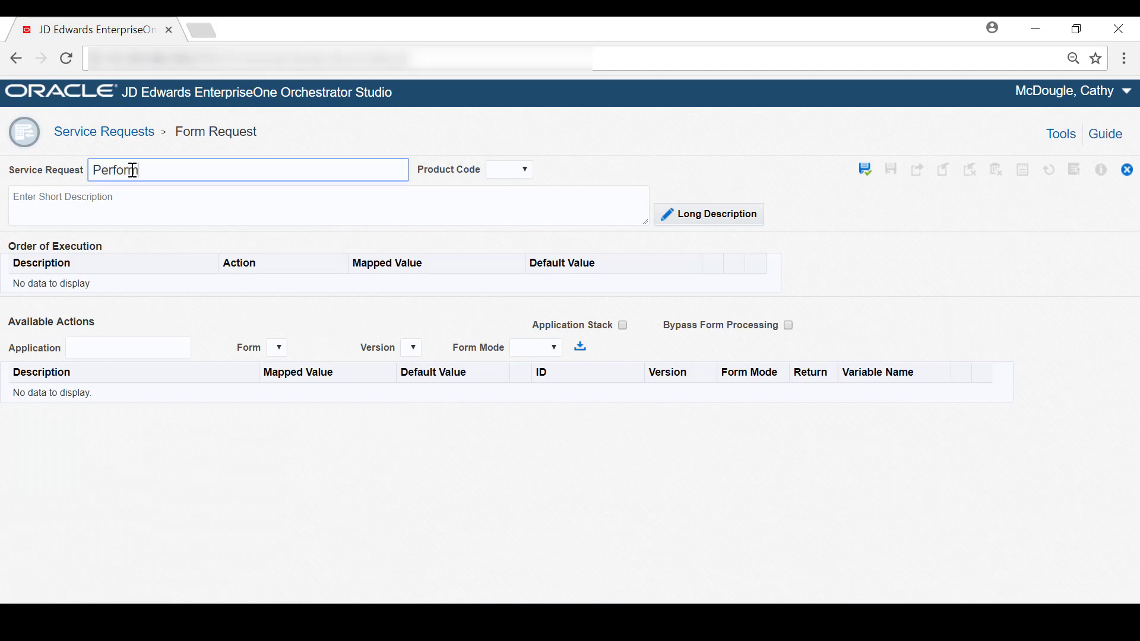
{"action": "type", "text": " Credit Hold"}
{"action": "left_click", "coordinate": [525, 170]}
{"action": "key", "text": "5"}
{"action": "left_click", "coordinate": [502, 537]}
Describe it as 'Place a hold on a customer's credit limit' and enable Application Stack
{"action": "left_click", "coordinate": [132, 201]}
{"action": "type", "text": "Place a hold o"}
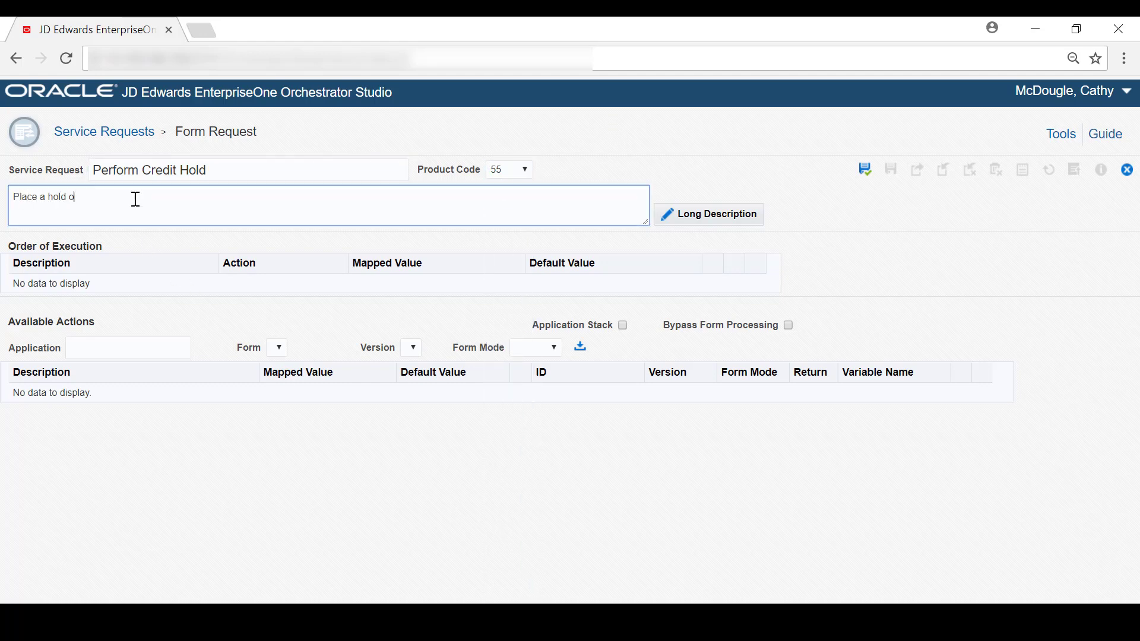
{"action": "type", "text": "n a customer's credit limit"}
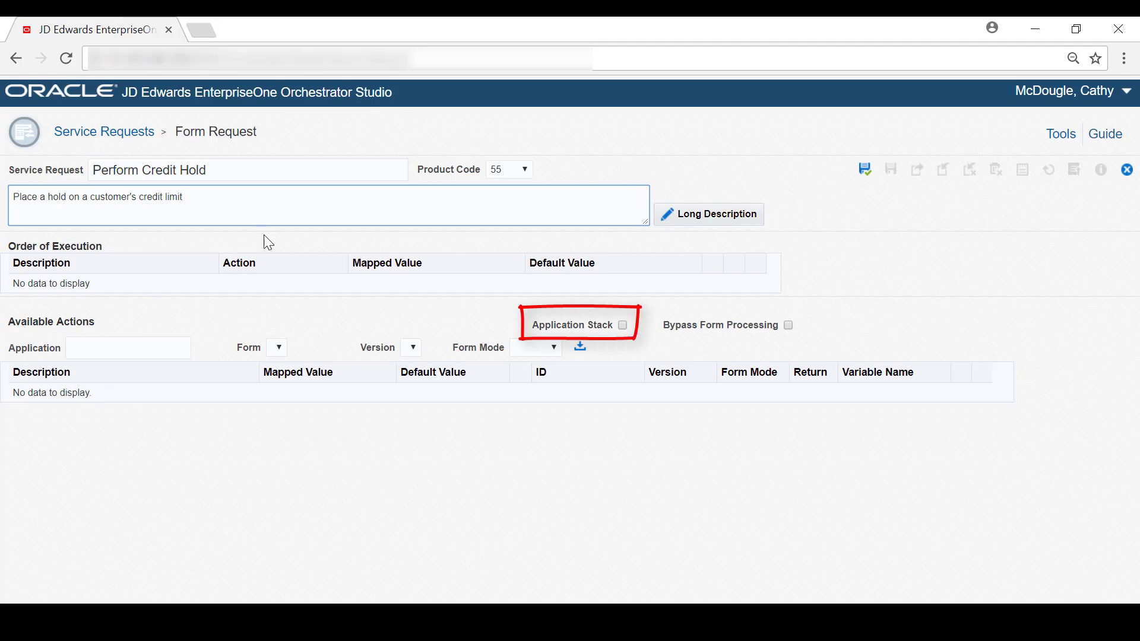
{"action": "left_click", "coordinate": [622, 325]}
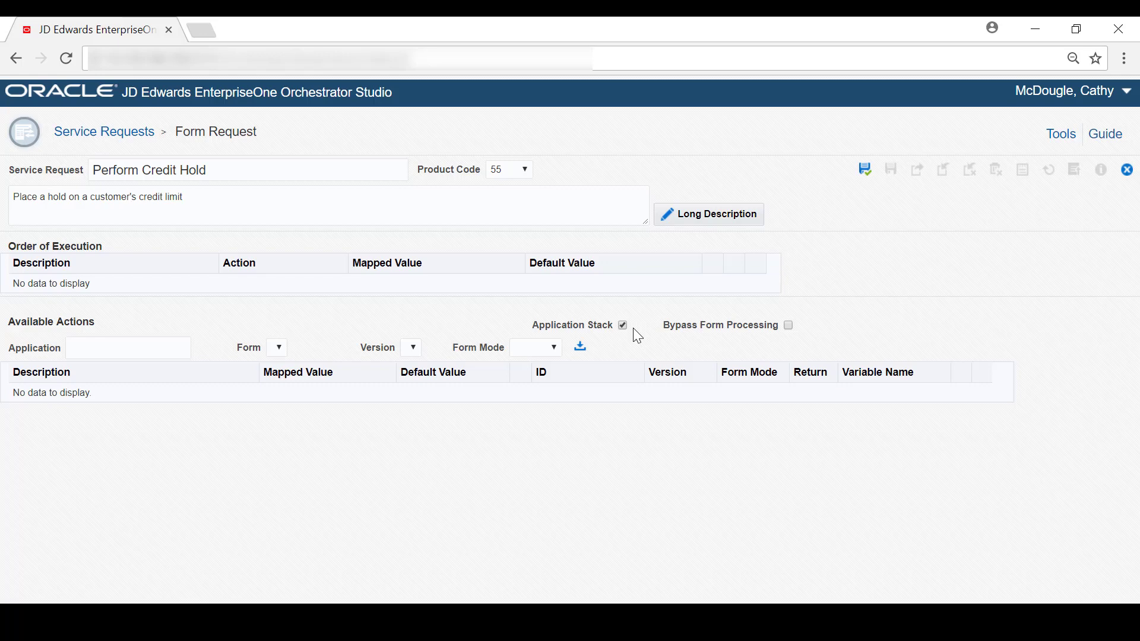
Load application P01012, form W01012B Work With Addresses, version ZJDE0001, and select its action row
{"action": "left_click", "coordinate": [100, 345]}
{"action": "type", "text": "P01012"}
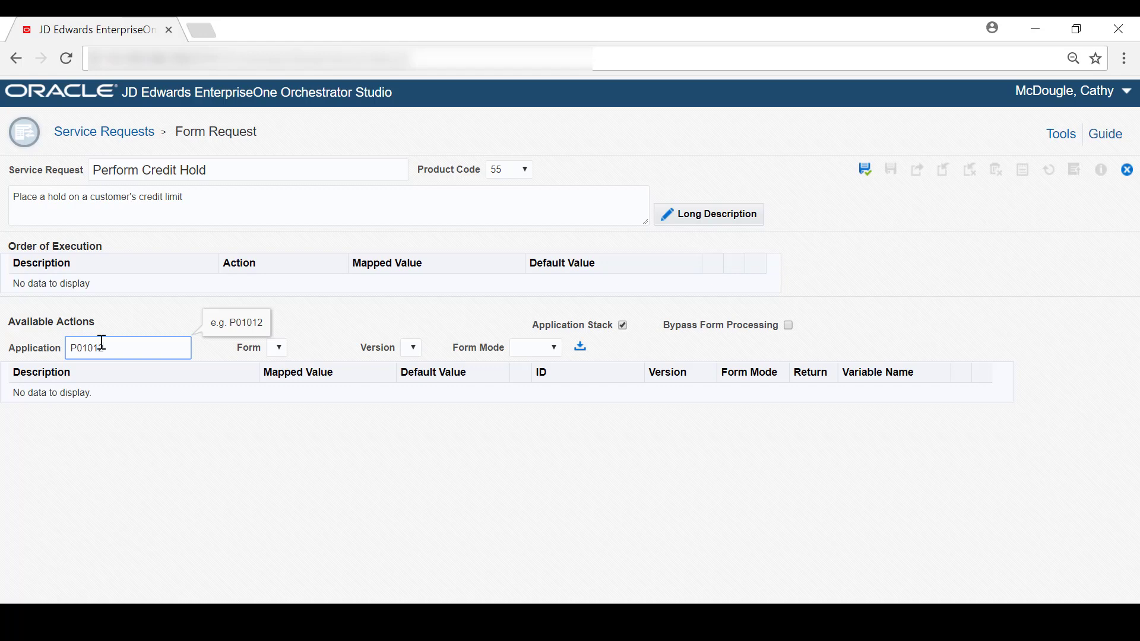
{"action": "key", "text": "Tab"}
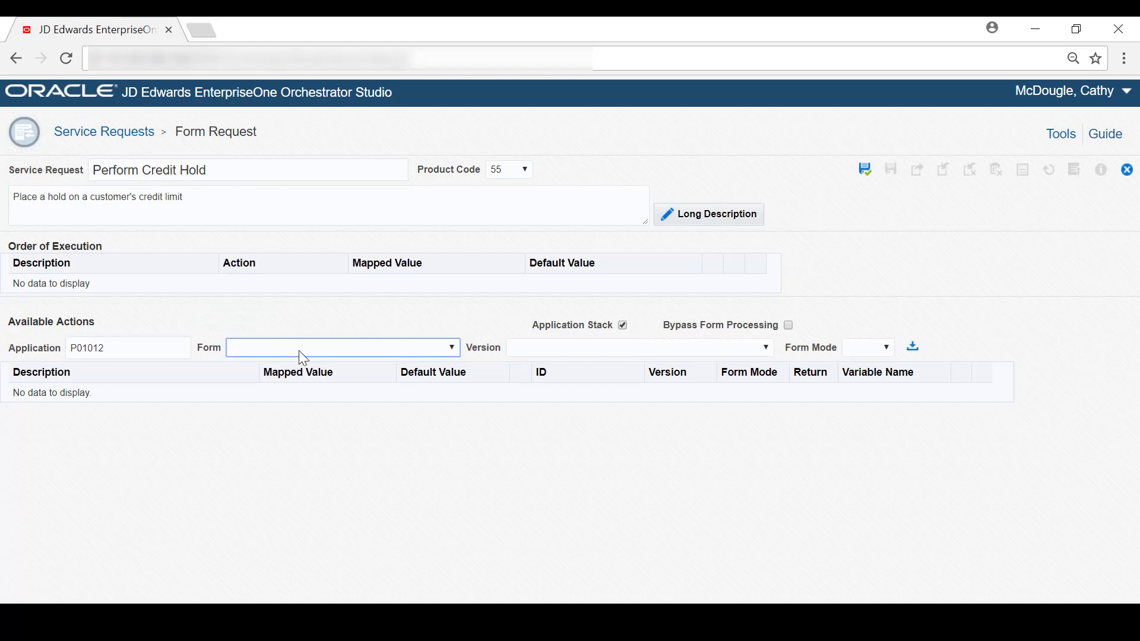
{"action": "left_click", "coordinate": [452, 348]}
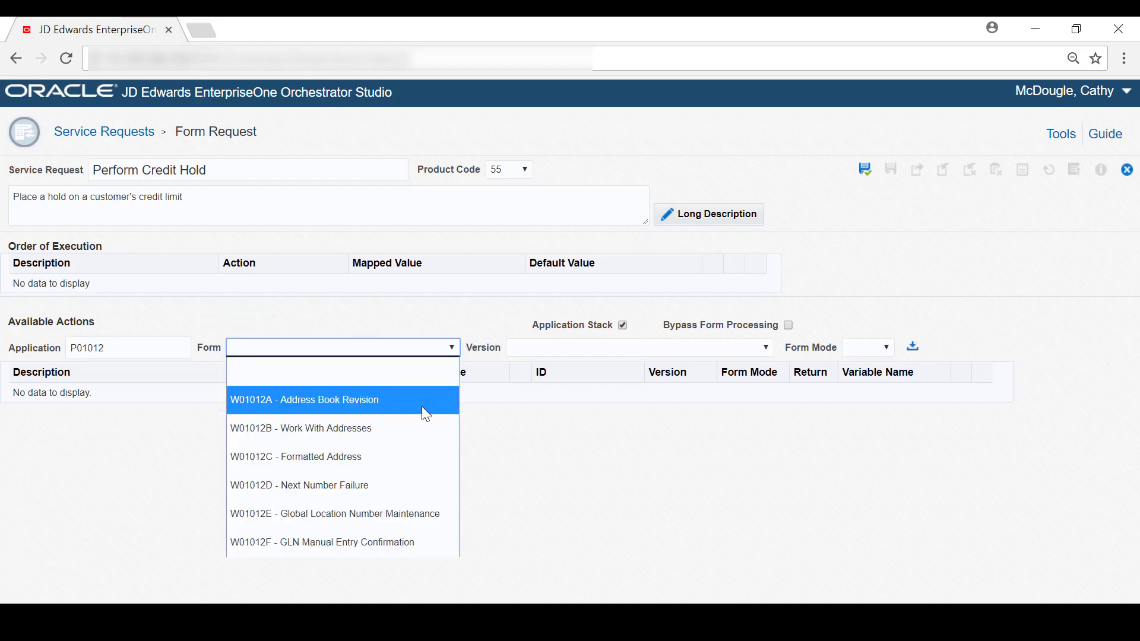
{"action": "left_click", "coordinate": [419, 436]}
{"action": "left_click", "coordinate": [709, 348]}
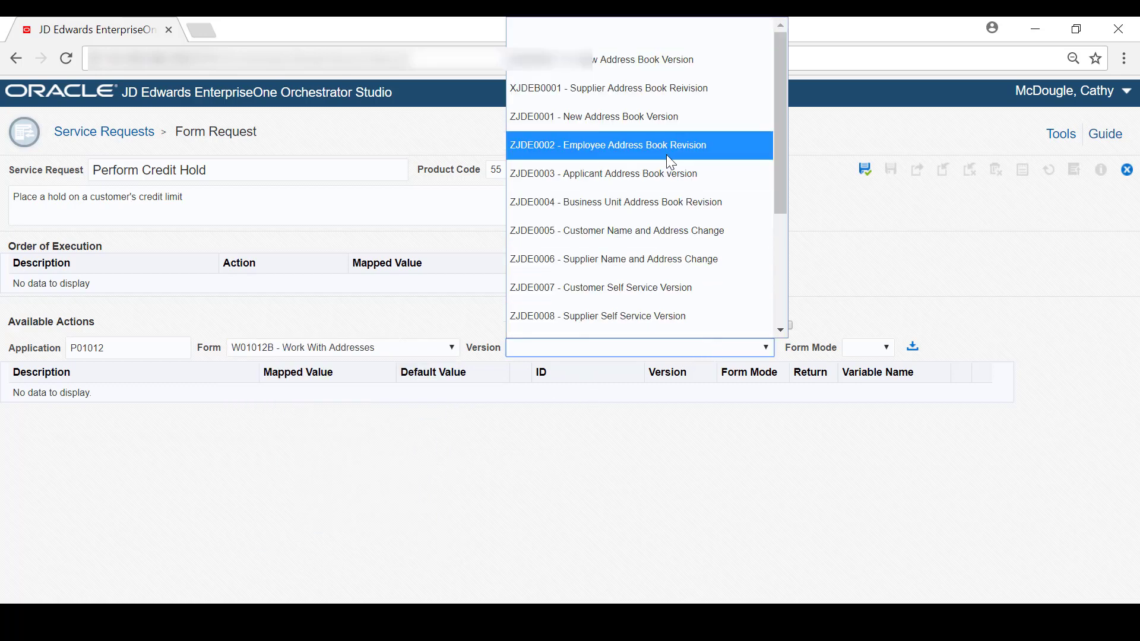
{"action": "left_click", "coordinate": [661, 121]}
{"action": "left_click", "coordinate": [912, 348]}
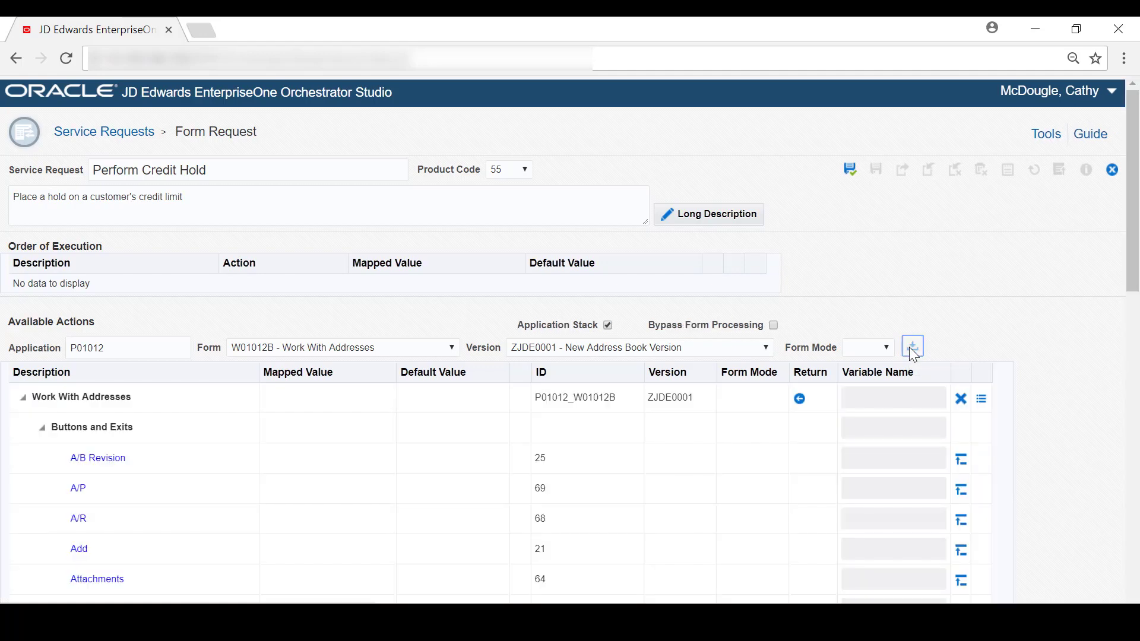
{"action": "left_click", "coordinate": [19, 408]}
Expand the Work With Addresses actions and scroll down to its QBE fields such as Address Number
{"action": "left_click", "coordinate": [19, 401]}
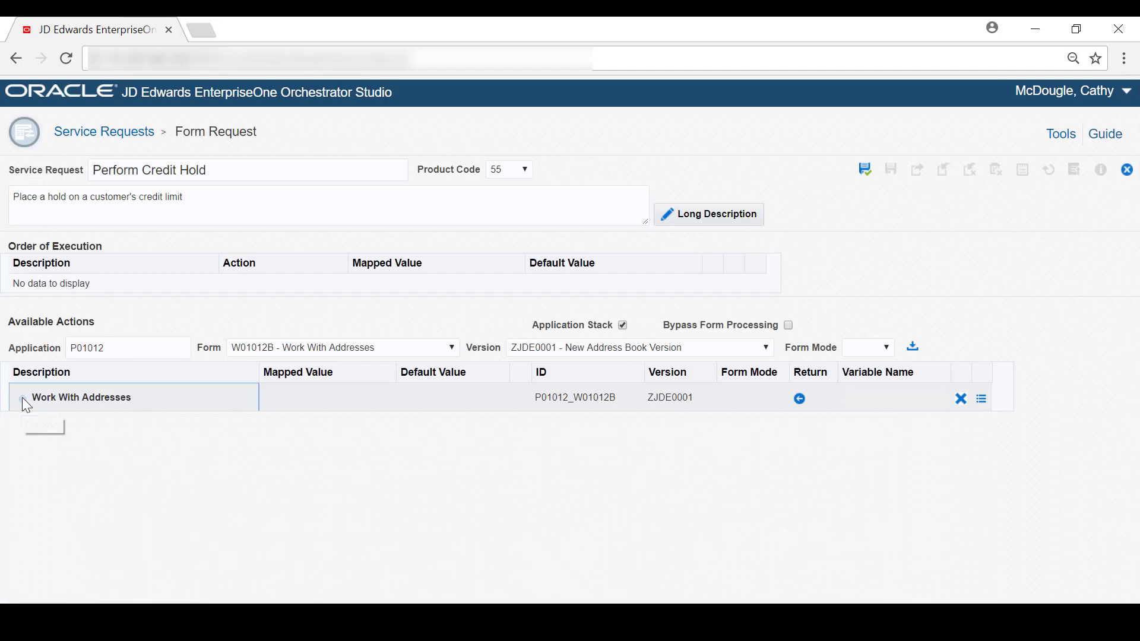
{"action": "left_click", "coordinate": [30, 399]}
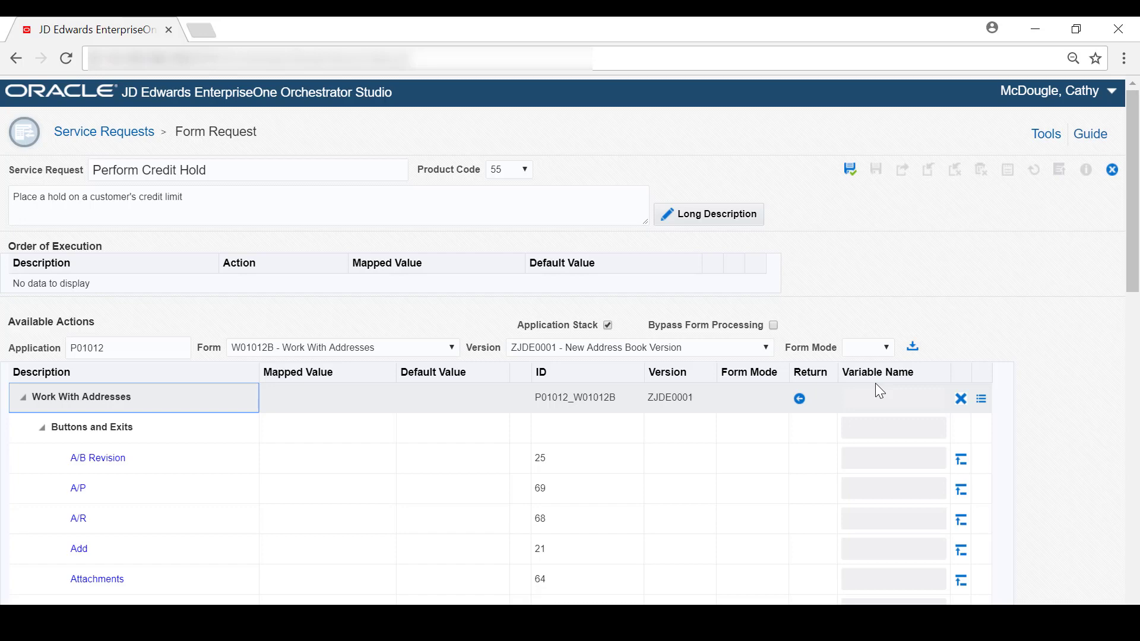
{"action": "scroll", "coordinate": [728, 543], "scroll_direction": "down", "scroll_amount": 3}
{"action": "scroll", "coordinate": [731, 551], "scroll_direction": "down", "scroll_amount": 7}
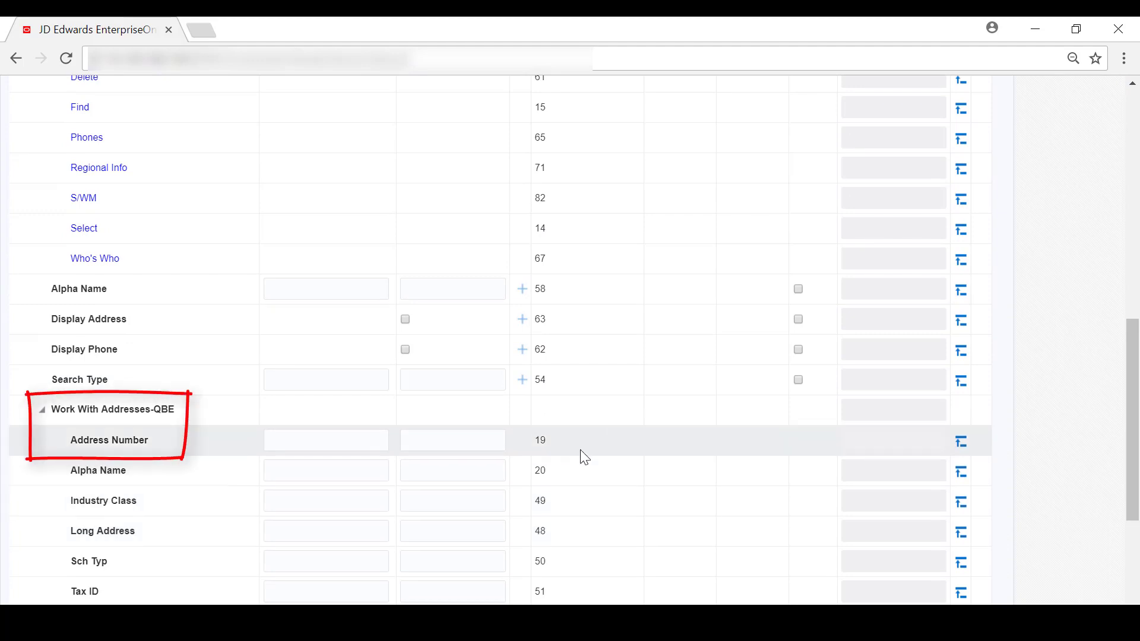
Map Address Number to 'Customer' and add it to the order of execution
{"action": "left_click", "coordinate": [285, 439]}
{"action": "type", "text": "Customer"}
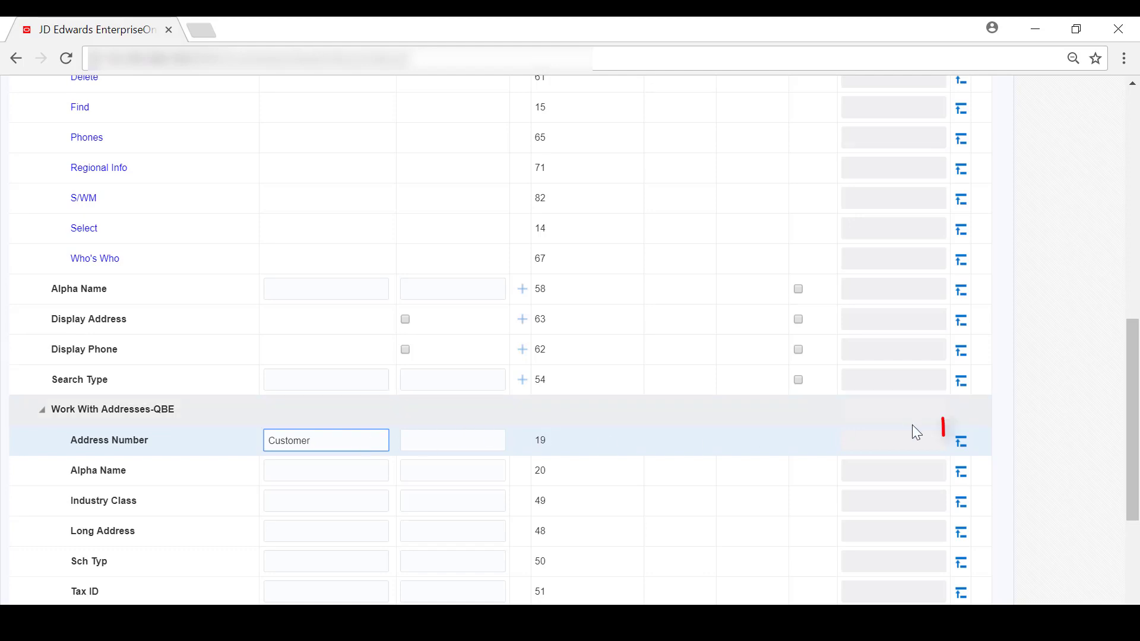
{"action": "left_click", "coordinate": [961, 447]}
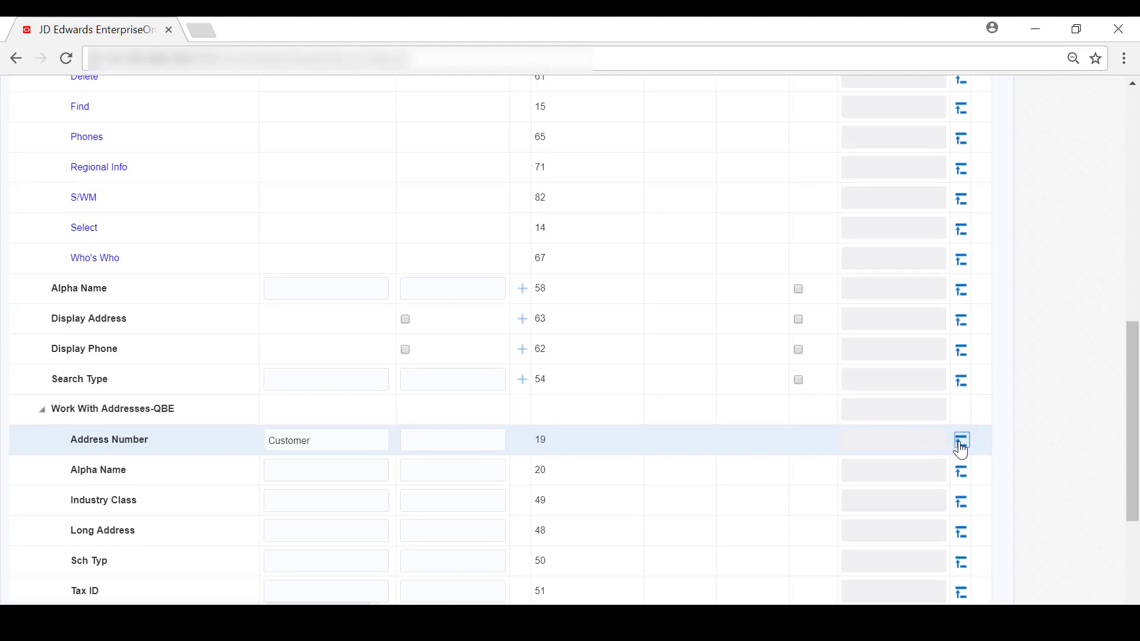
{"action": "scroll", "coordinate": [962, 450], "scroll_direction": "up", "scroll_amount": 5}
{"action": "scroll", "coordinate": [963, 450], "scroll_direction": "up", "scroll_amount": 6}
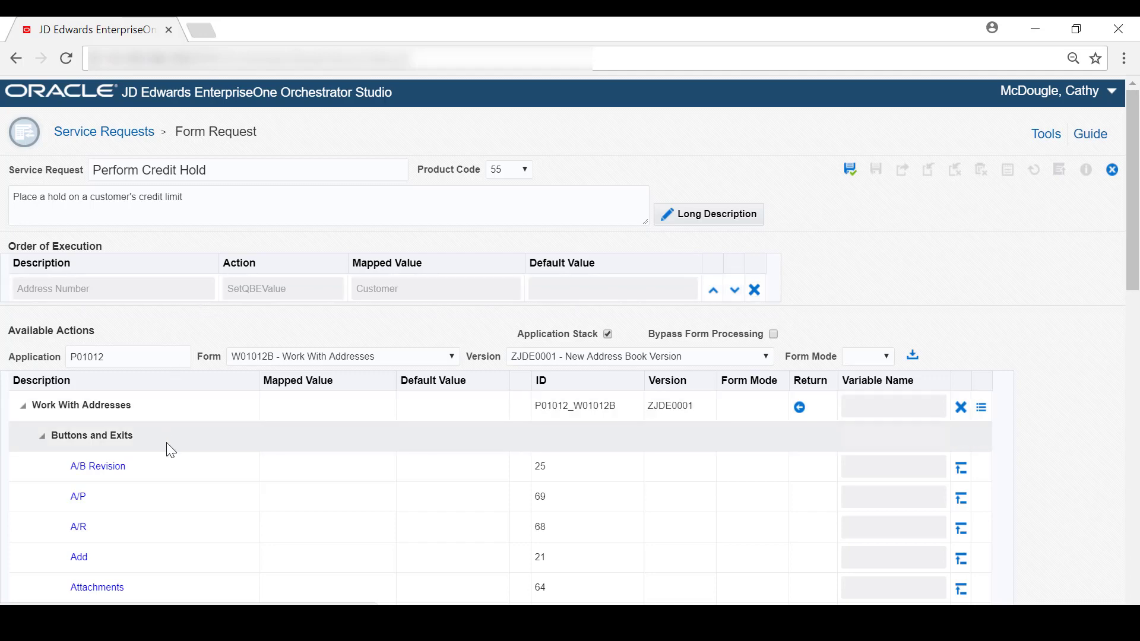
{"action": "scroll", "coordinate": [168, 451], "scroll_direction": "down", "scroll_amount": 3}
{"action": "scroll", "coordinate": [161, 460], "scroll_direction": "down", "scroll_amount": 2}
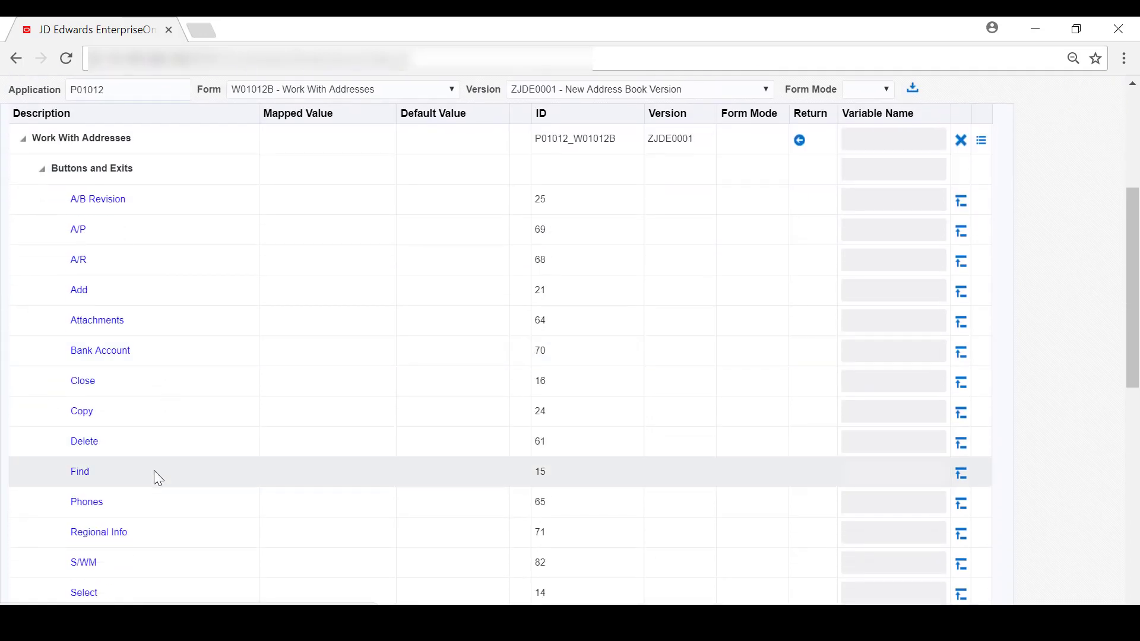
Add the Find, Select First Row, and A/R actions to the order of execution
{"action": "left_click", "coordinate": [959, 474]}
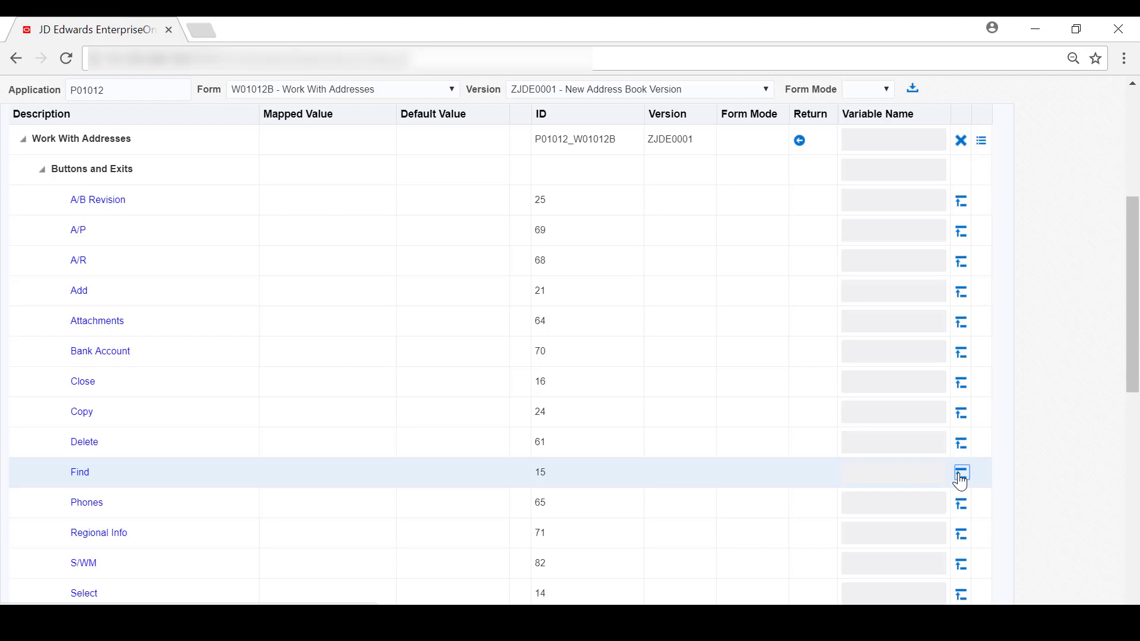
{"action": "scroll", "coordinate": [893, 504], "scroll_direction": "down", "scroll_amount": 6}
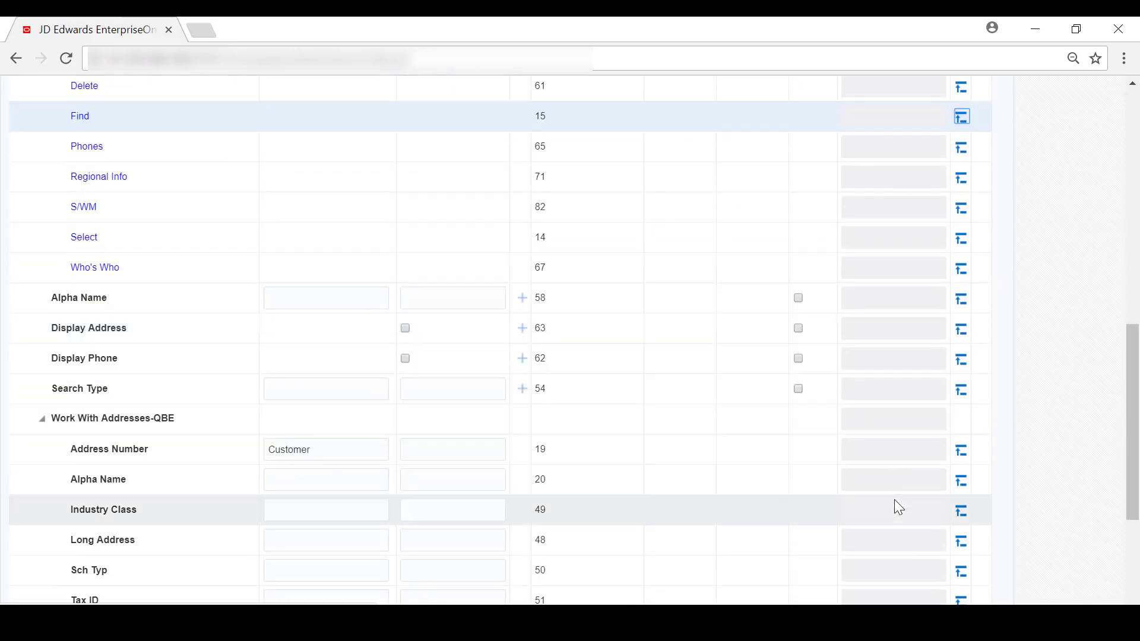
{"action": "scroll", "coordinate": [893, 507], "scroll_direction": "down", "scroll_amount": 4}
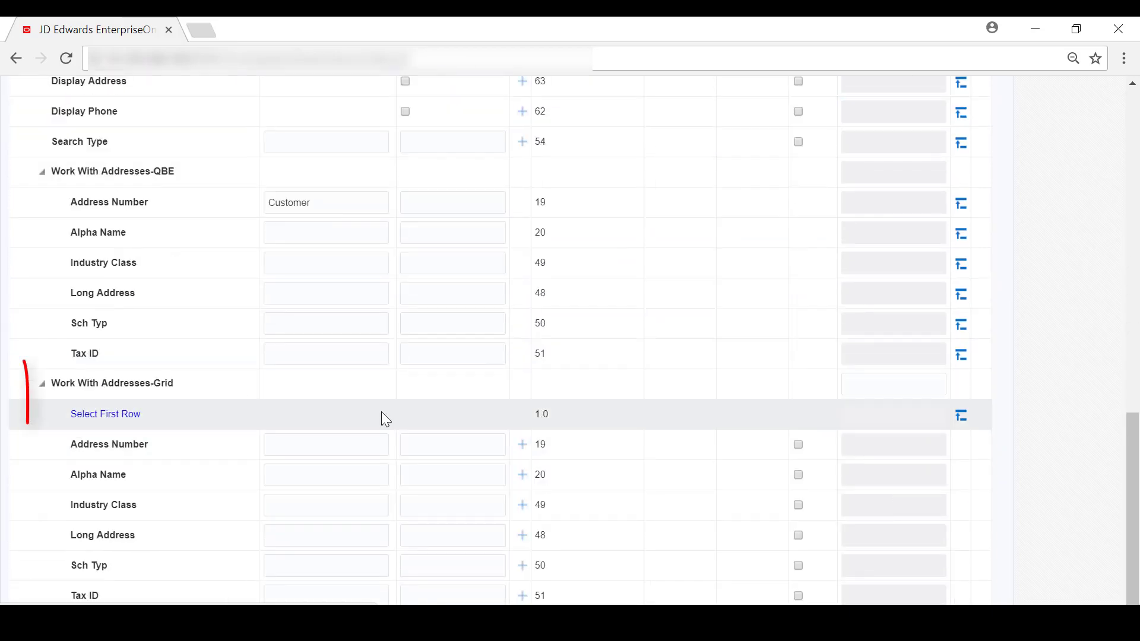
{"action": "left_click", "coordinate": [953, 412]}
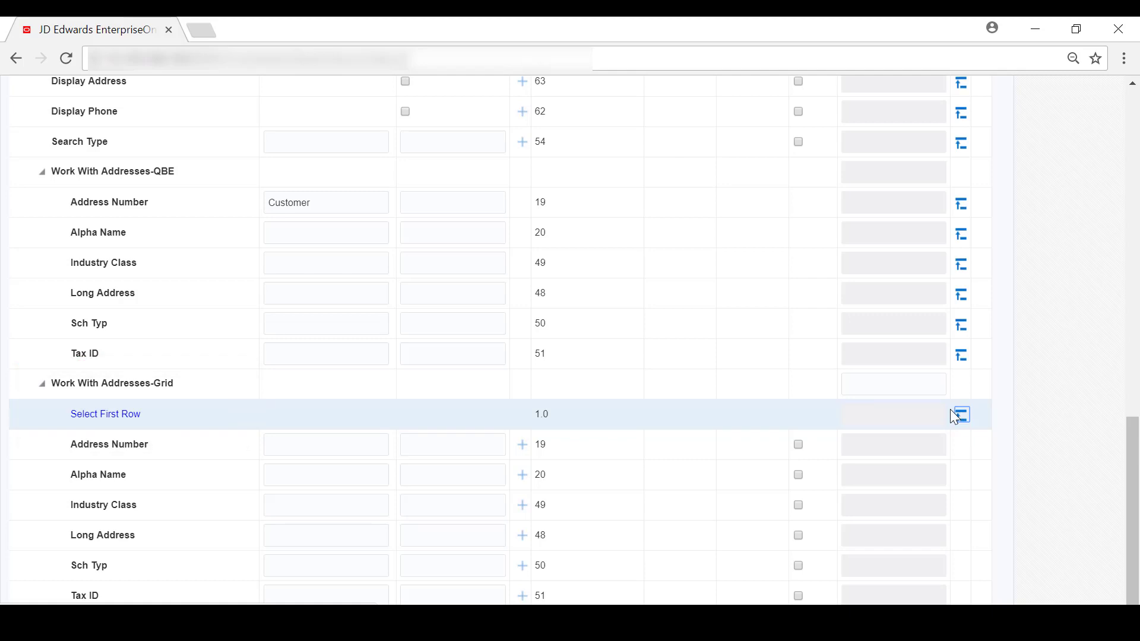
{"action": "scroll", "coordinate": [946, 408], "scroll_direction": "up", "scroll_amount": 7}
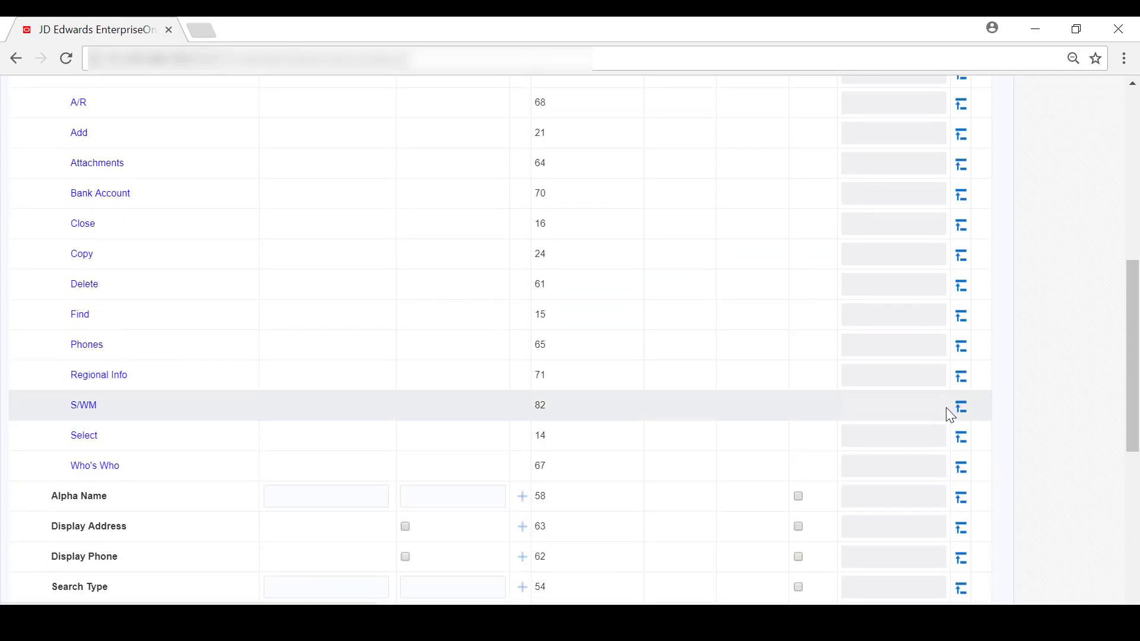
{"action": "scroll", "coordinate": [945, 408], "scroll_direction": "up", "scroll_amount": 3}
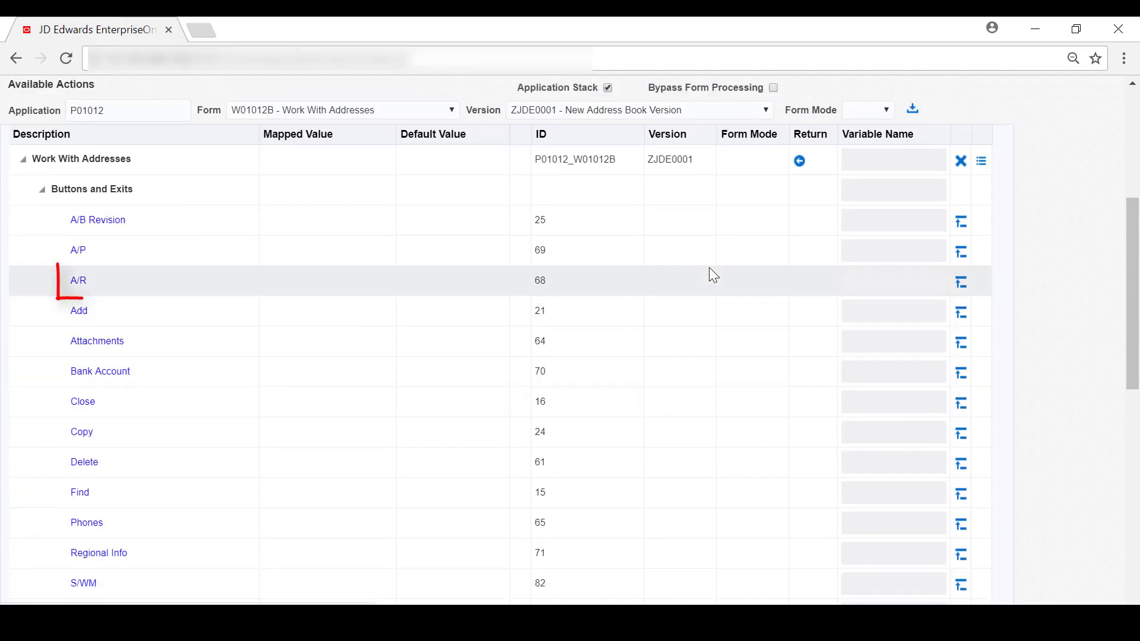
{"action": "left_click", "coordinate": [960, 284]}
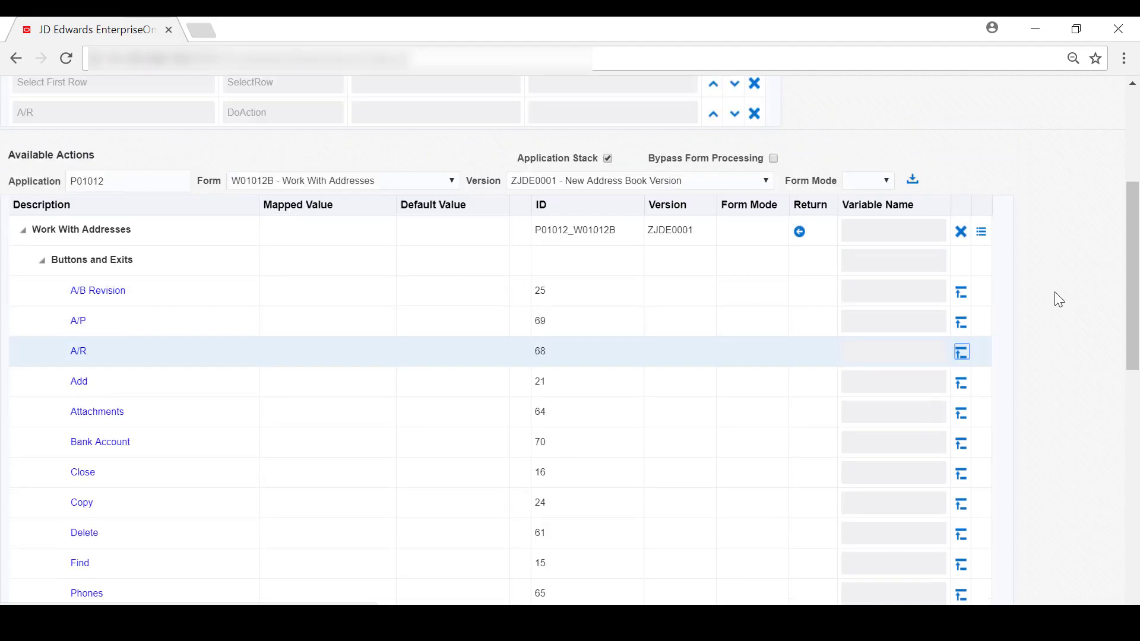
{"action": "scroll", "coordinate": [1051, 298], "scroll_direction": "up", "scroll_amount": 5}
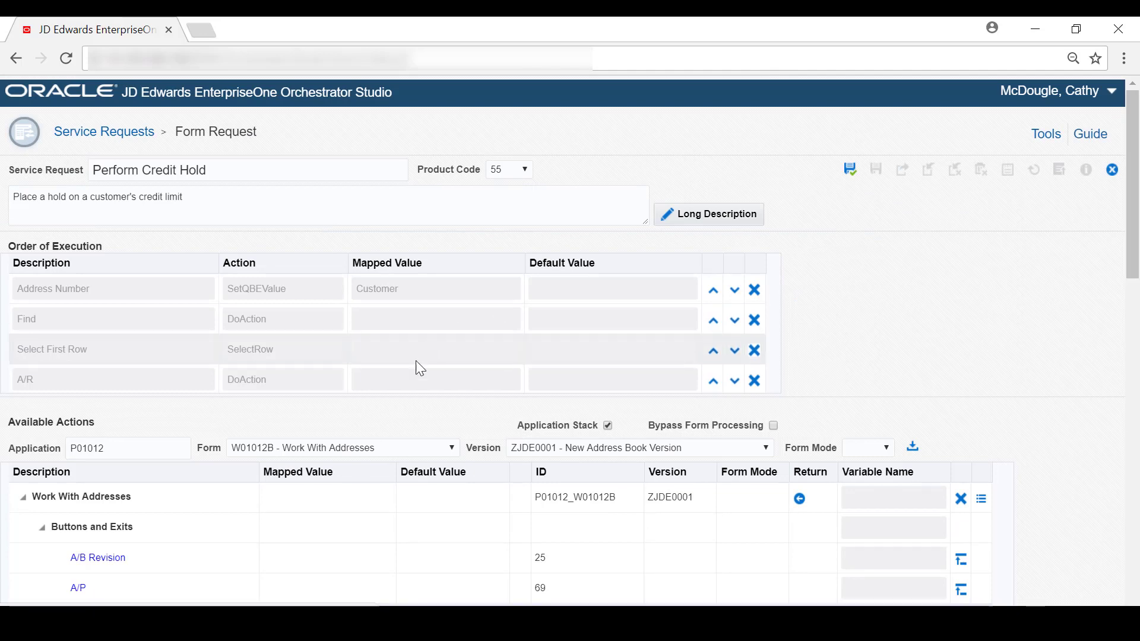
{"action": "left_click", "coordinate": [172, 445]}
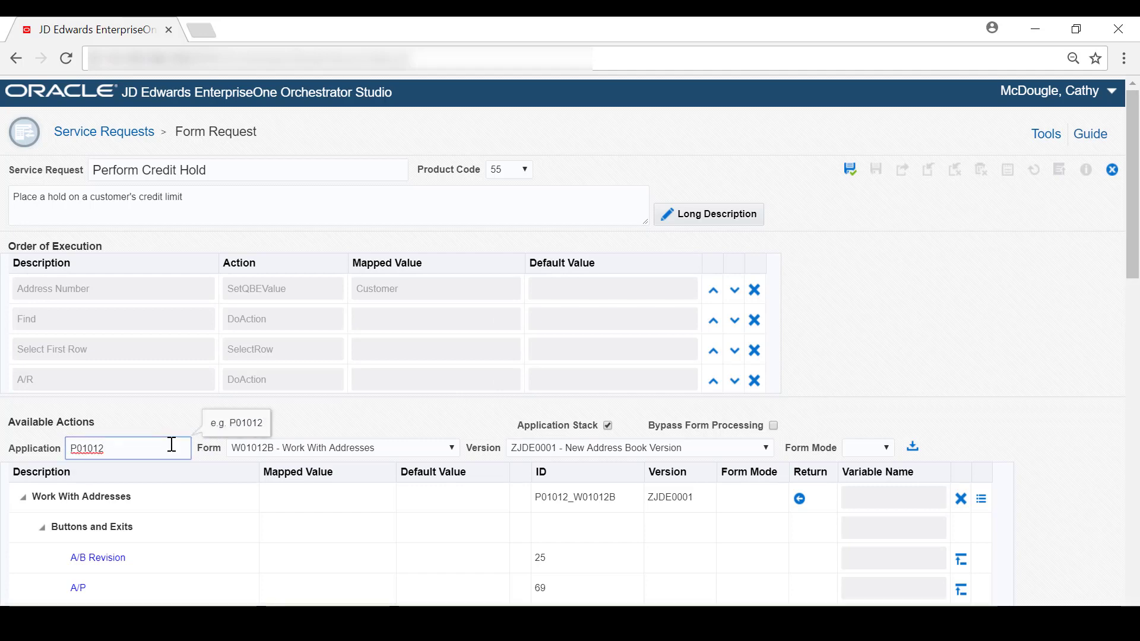
Switch the application to P03013, load form W03013B Customer Master Revision, and collapse Work With Addresses
{"action": "key", "text": "BackSpace"}
{"action": "key", "text": "BackSpace"}
{"action": "key", "text": "BackSpace"}
{"action": "key", "text": "BackSpace"}
{"action": "key", "text": "BackSpace"}
{"action": "key", "text": "BackSpace"}
{"action": "type", "text": "P03013"}
{"action": "key", "text": "Tab"}
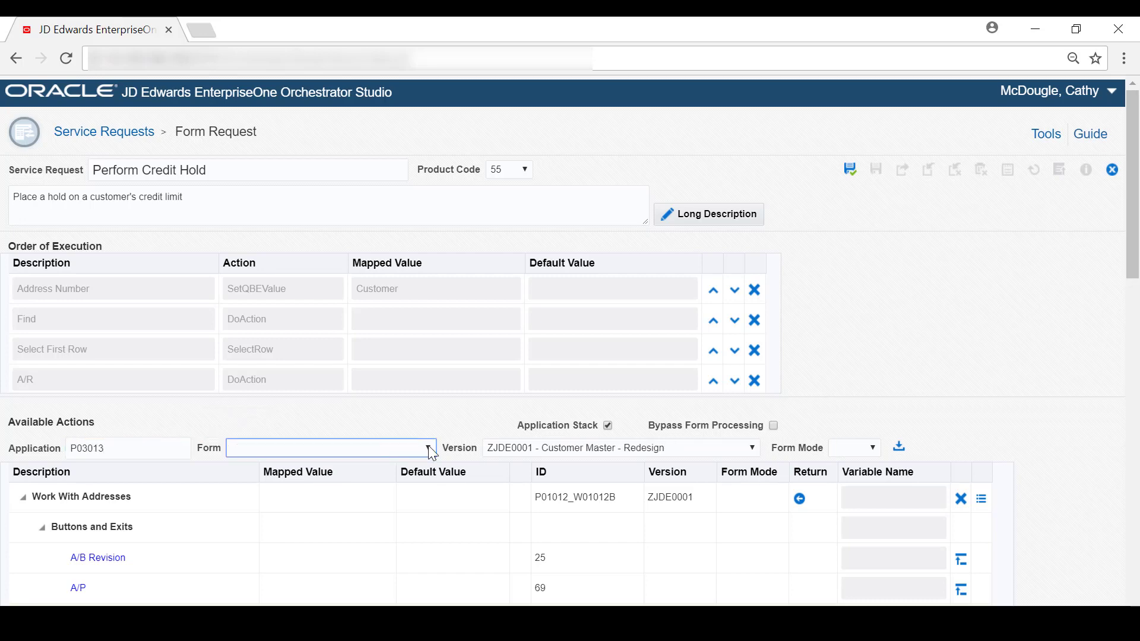
{"action": "left_click", "coordinate": [428, 447]}
{"action": "left_click", "coordinate": [392, 340]}
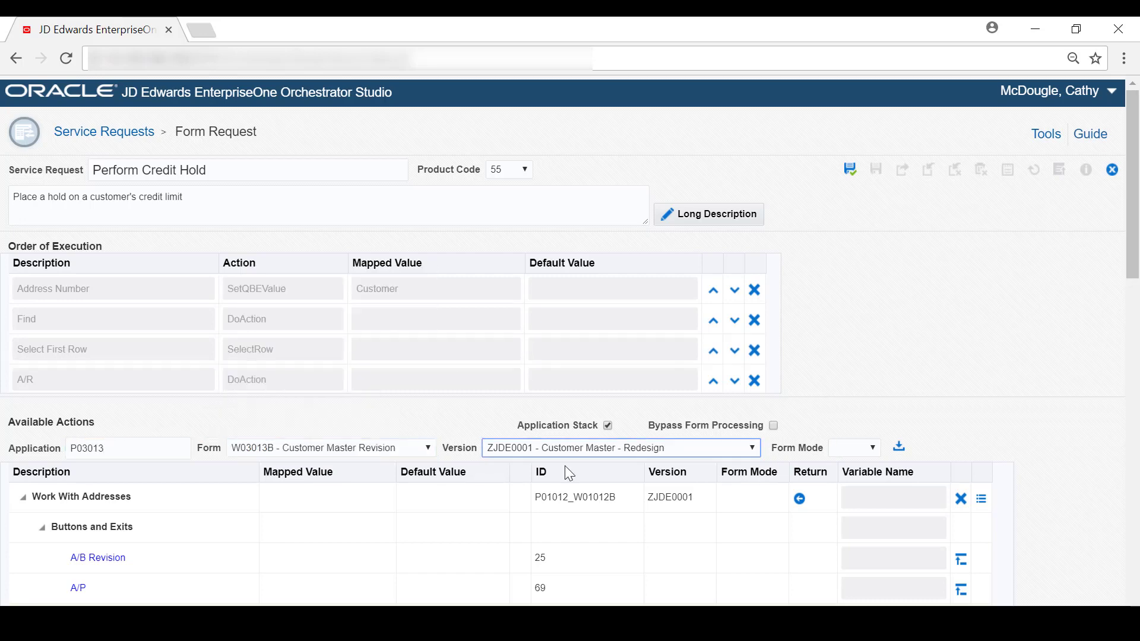
{"action": "left_click", "coordinate": [900, 448]}
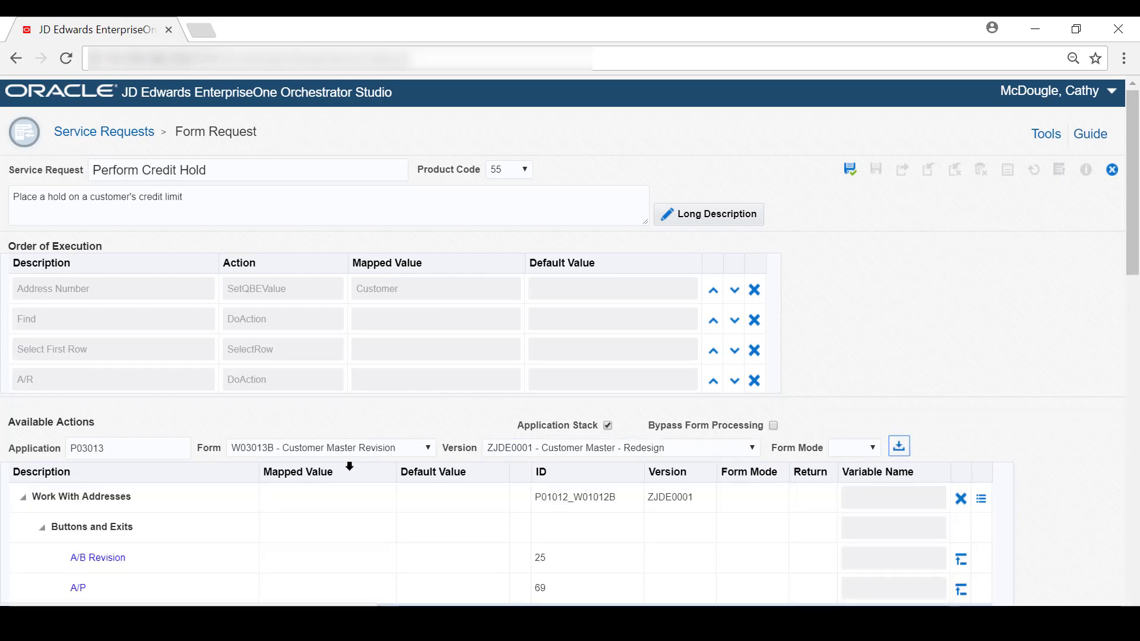
{"action": "left_click", "coordinate": [23, 499]}
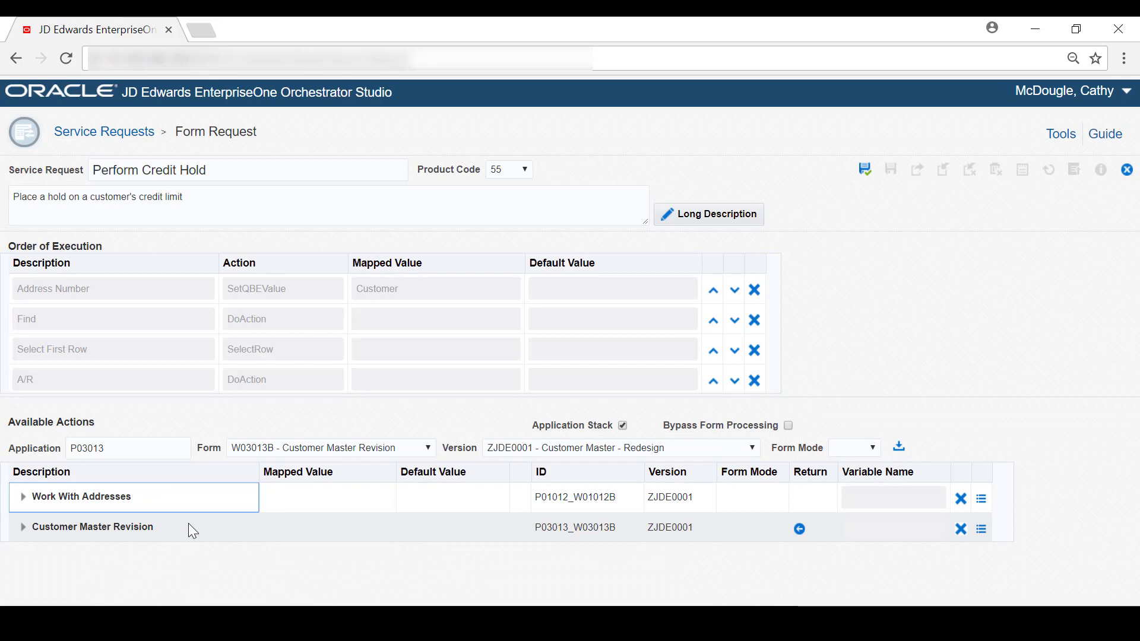
{"action": "left_click", "coordinate": [24, 529]}
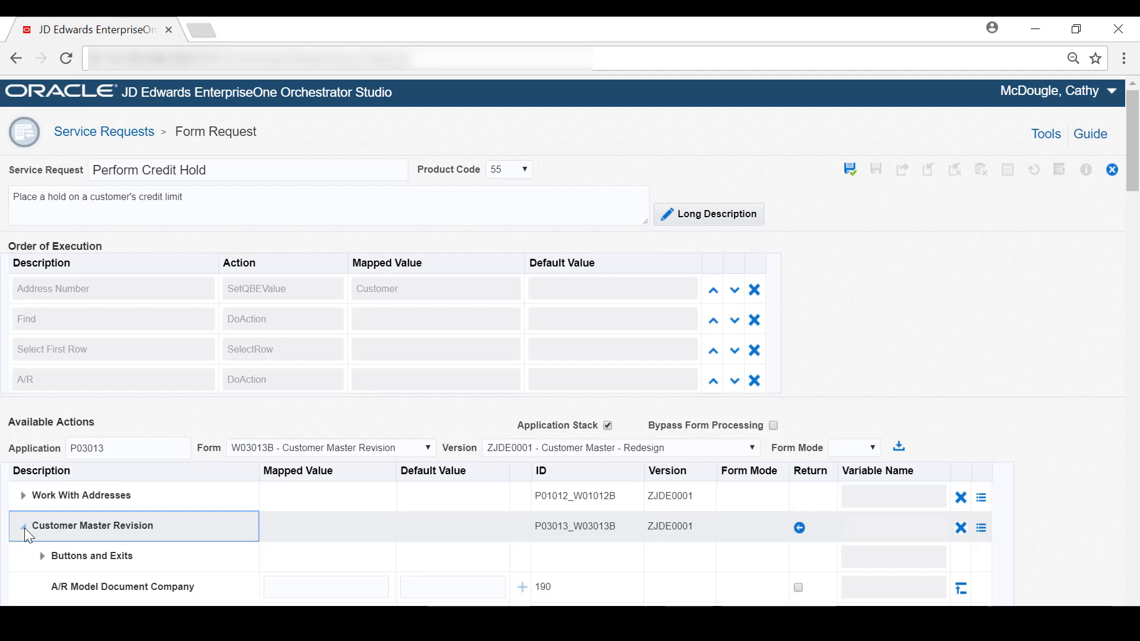
Give the Credit Message field (ID 77) default value 7 and add it to the execution order
{"action": "scroll", "coordinate": [25, 530], "scroll_direction": "down", "scroll_amount": 5}
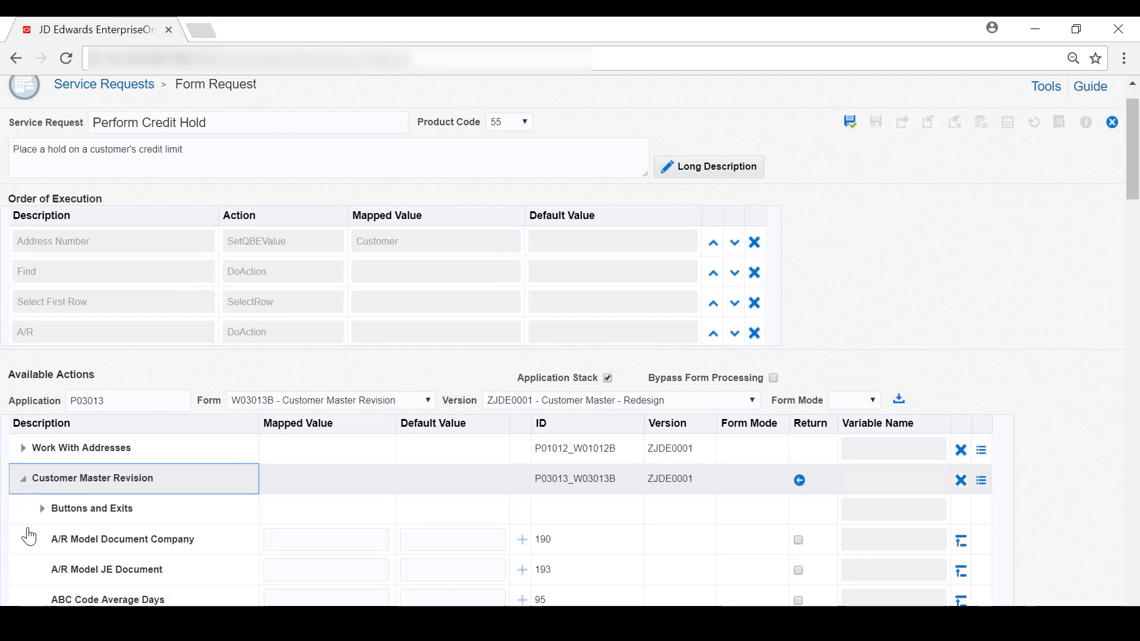
{"action": "scroll", "coordinate": [32, 535], "scroll_direction": "down", "scroll_amount": 5}
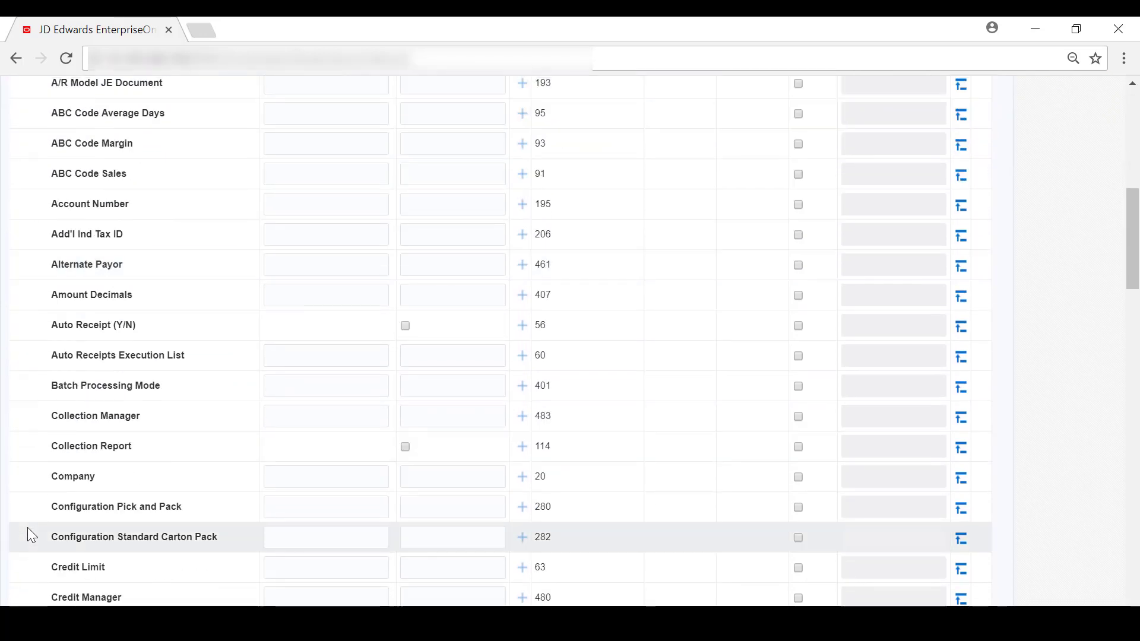
{"action": "left_click", "coordinate": [433, 541]}
{"action": "type", "text": "7"}
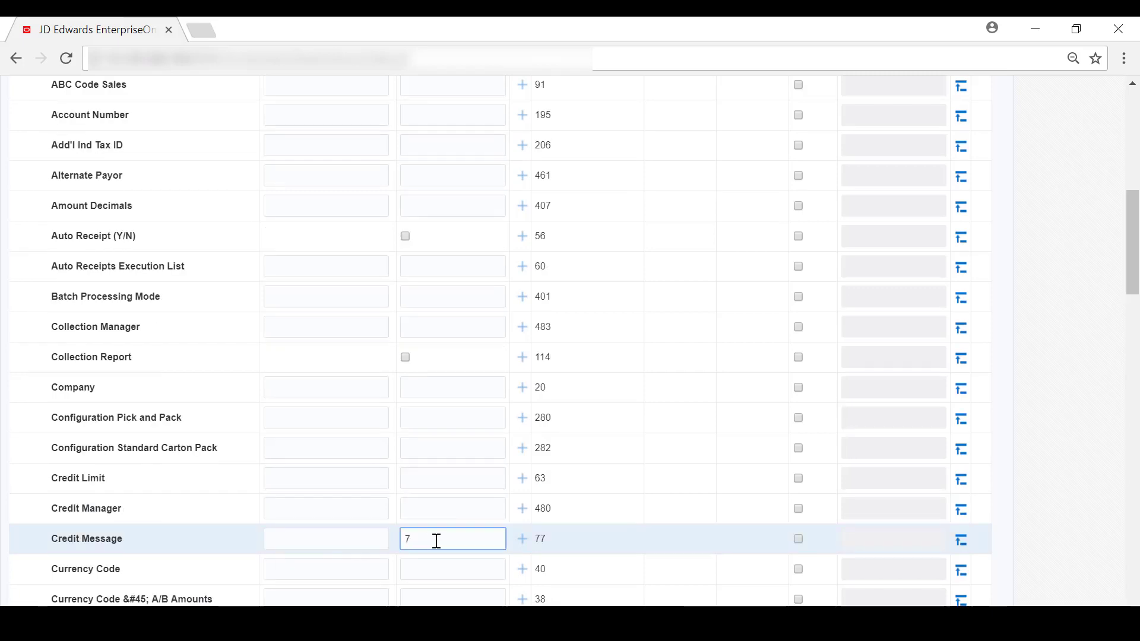
{"action": "left_click", "coordinate": [968, 544]}
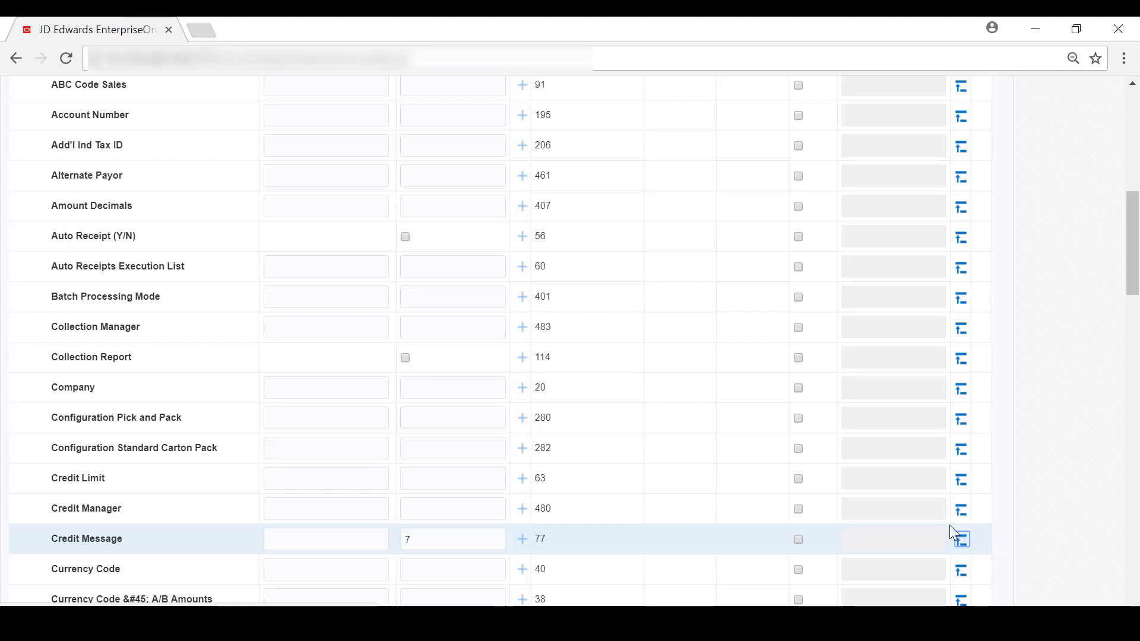
{"action": "left_click", "coordinate": [959, 539]}
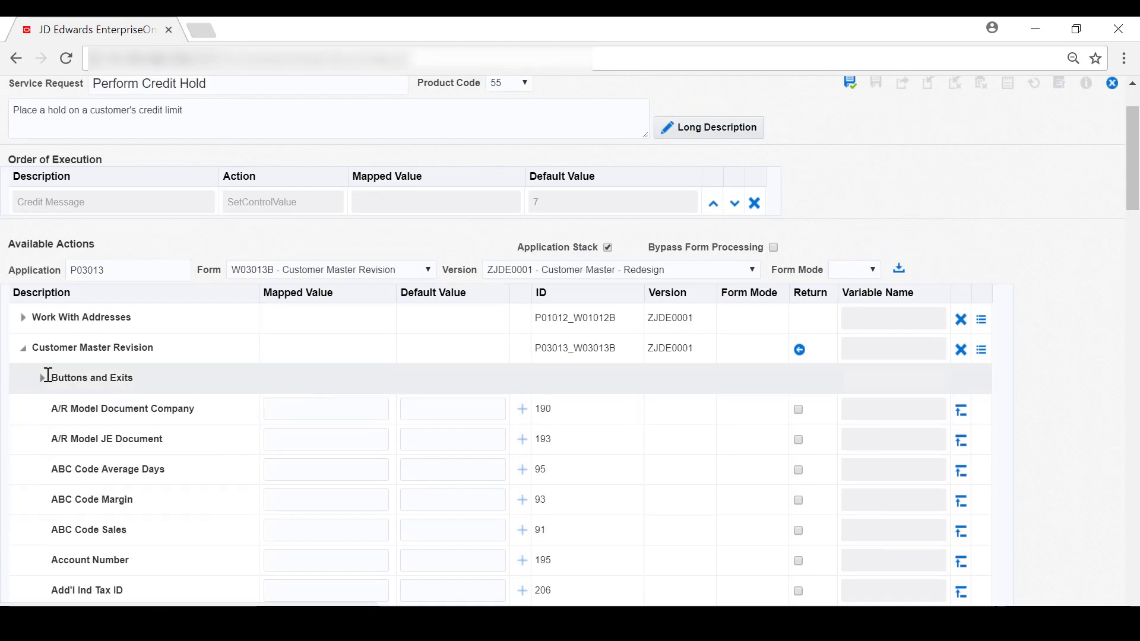
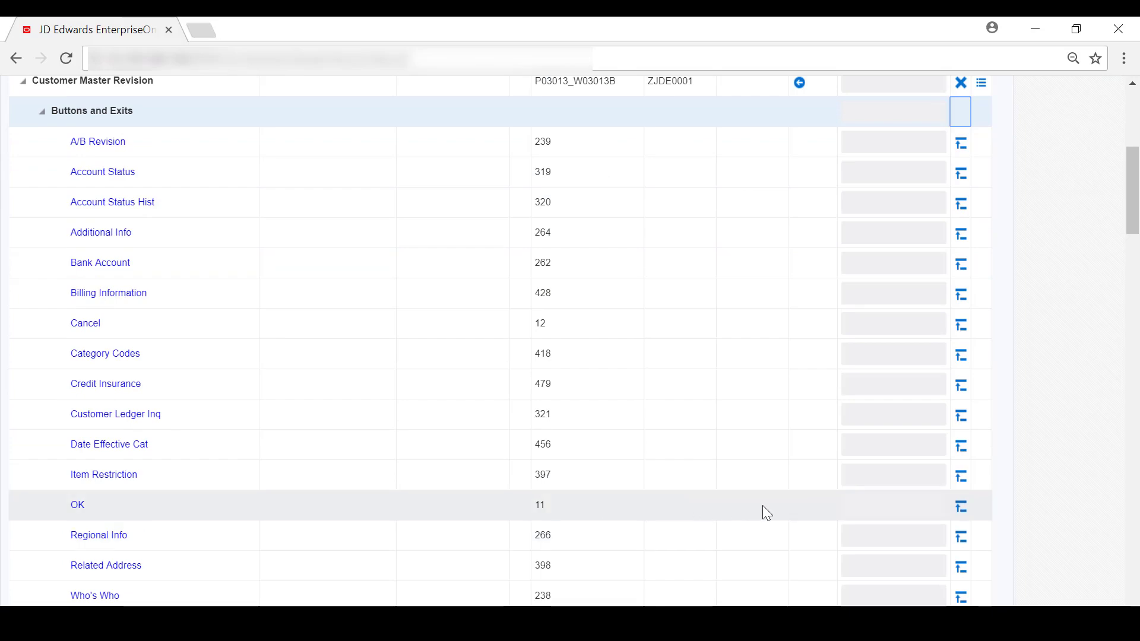
Append the OK action to Customer Master Revision's order of execution, after Credit Message 7
{"action": "left_click", "coordinate": [961, 506]}
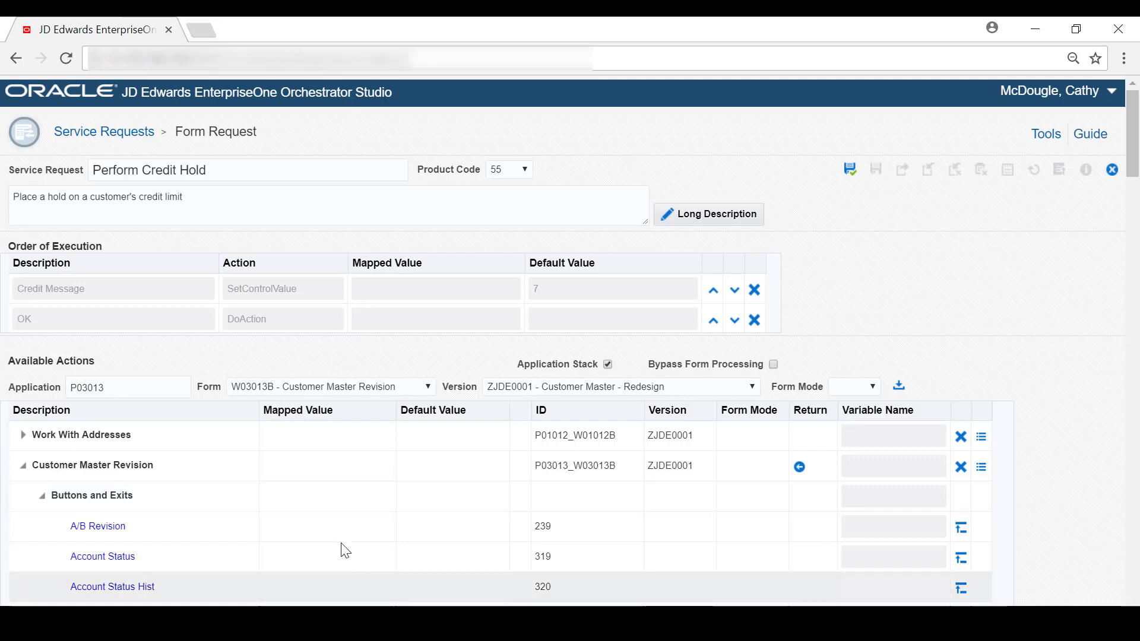
Switch the application to P01012 and load form W01012B - Work With Addresses into available actions
{"action": "left_click", "coordinate": [102, 388]}
{"action": "left_click_drag", "start_coordinate": [102, 388], "coordinate": [51, 389]}
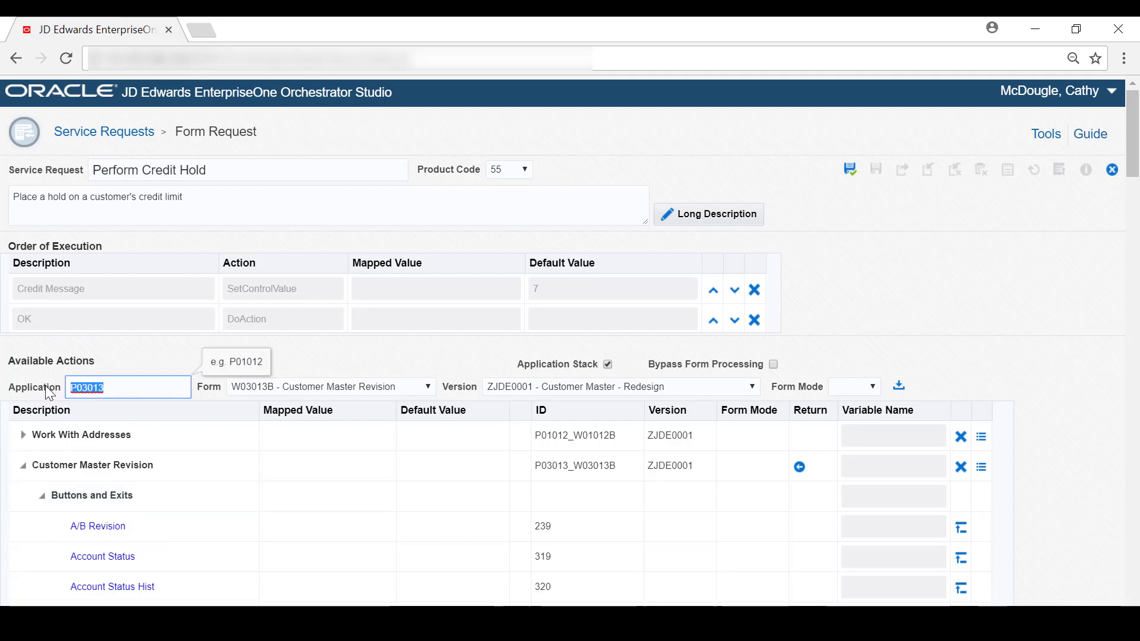
{"action": "type", "text": "P01012"}
{"action": "key", "text": "Tab"}
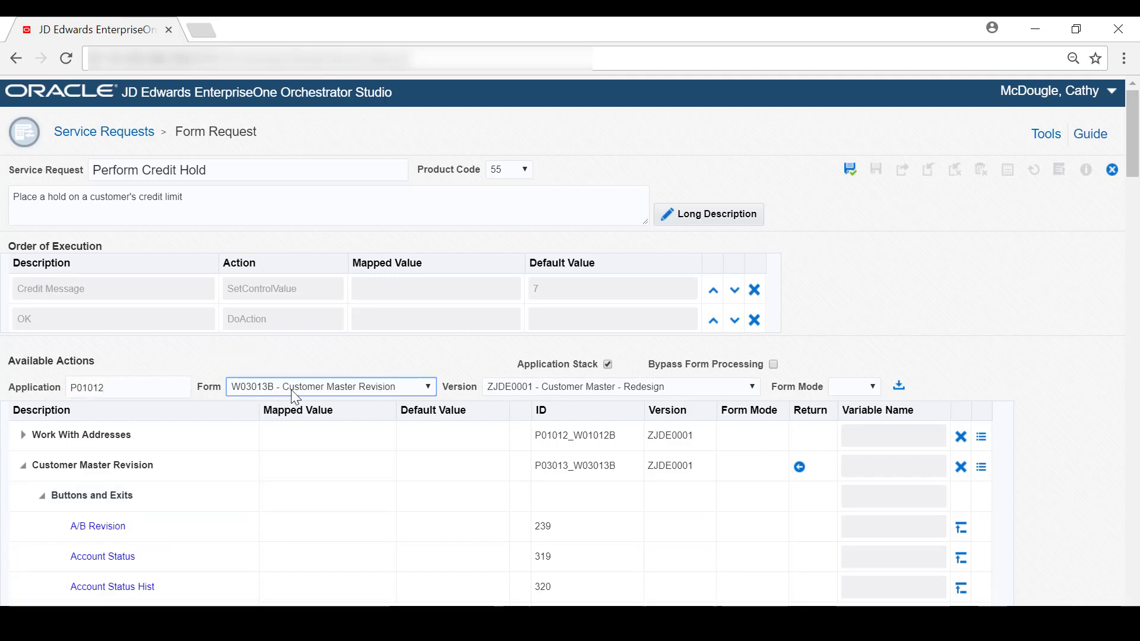
{"action": "left_click", "coordinate": [446, 389]}
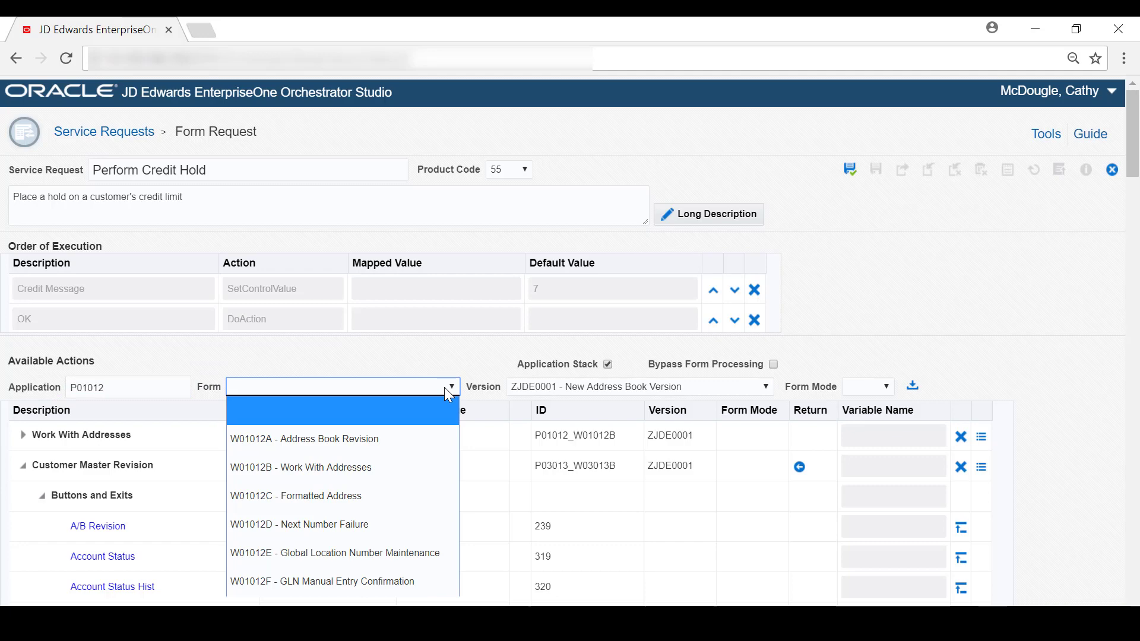
{"action": "left_click", "coordinate": [395, 464]}
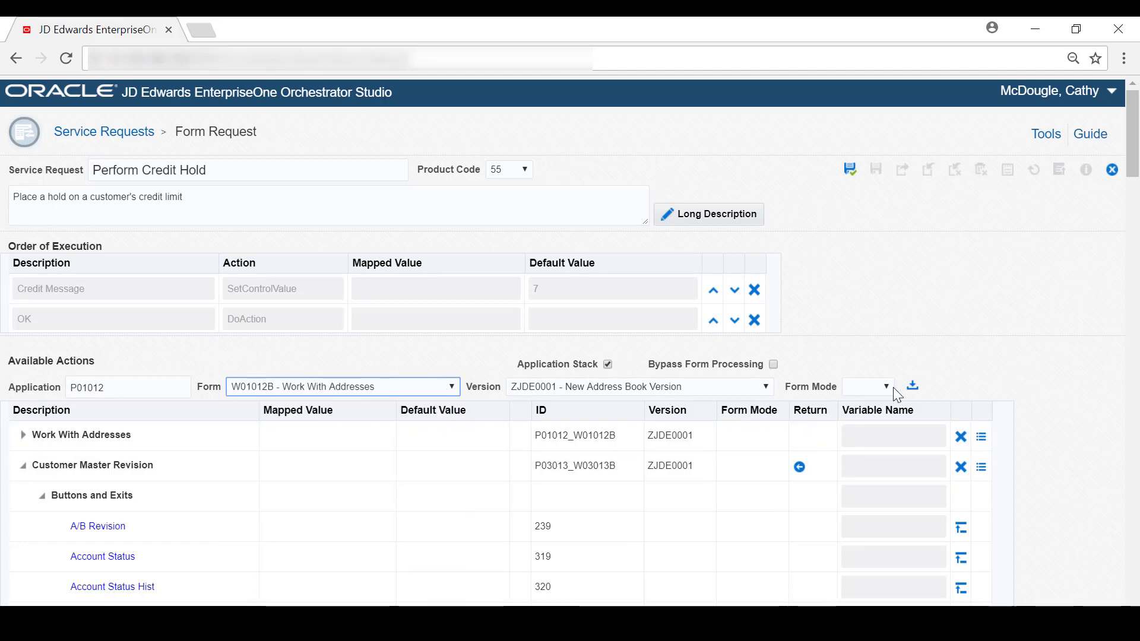
{"action": "left_click", "coordinate": [911, 386]}
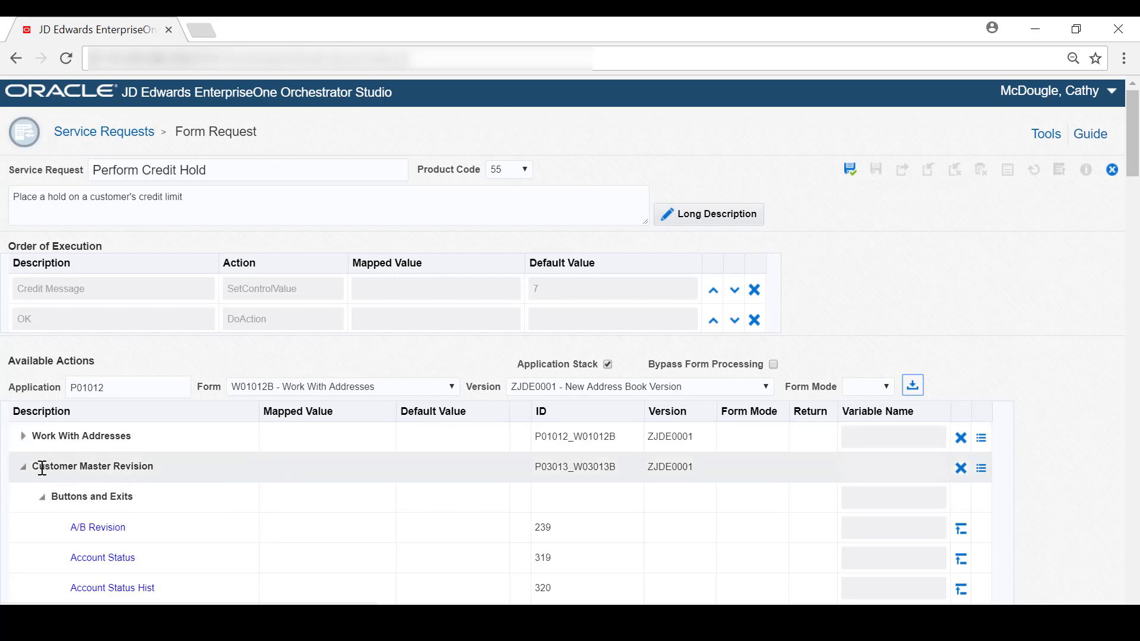
Return the final Work With Addresses form's Alpha Name as variable 'Customer Name', then save and close
{"action": "left_click", "coordinate": [24, 467]}
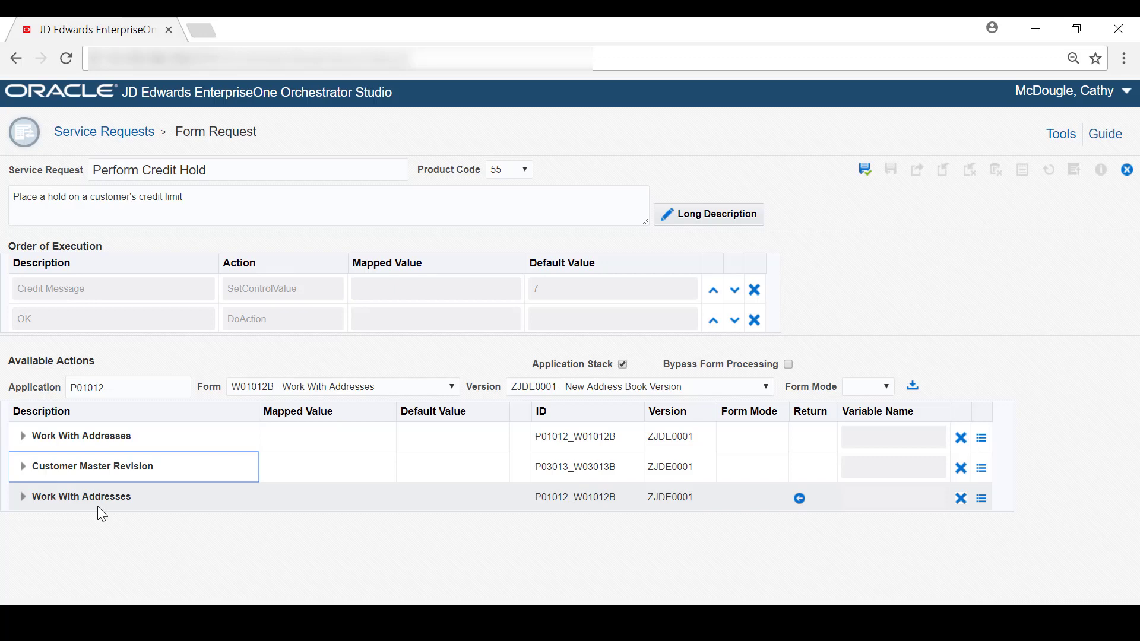
{"action": "left_click", "coordinate": [23, 497]}
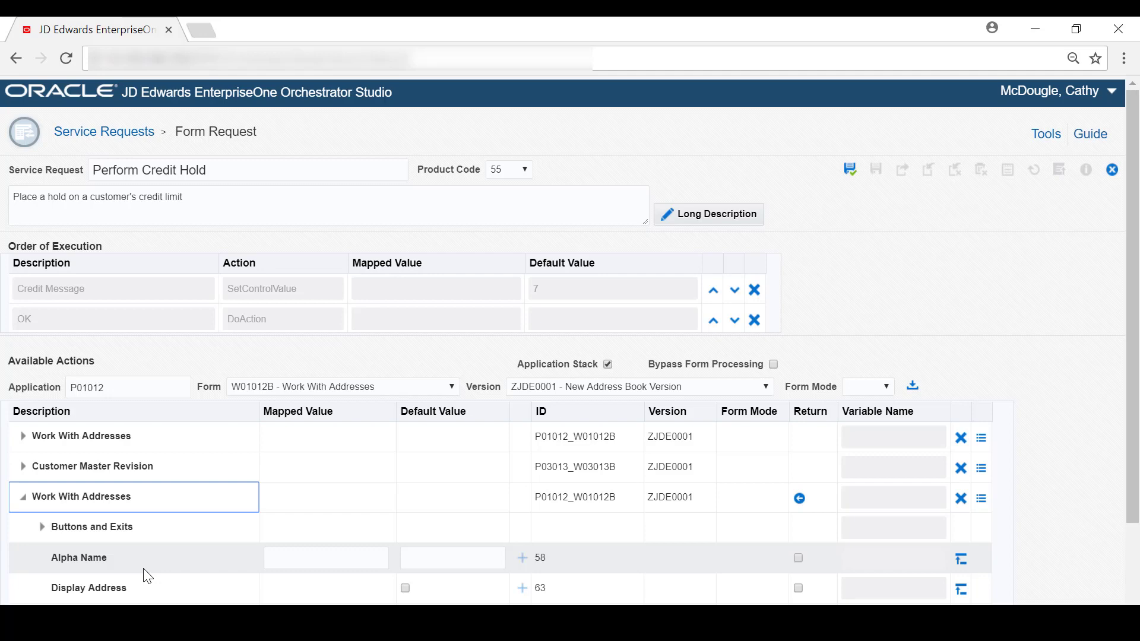
{"action": "left_click", "coordinate": [798, 557]}
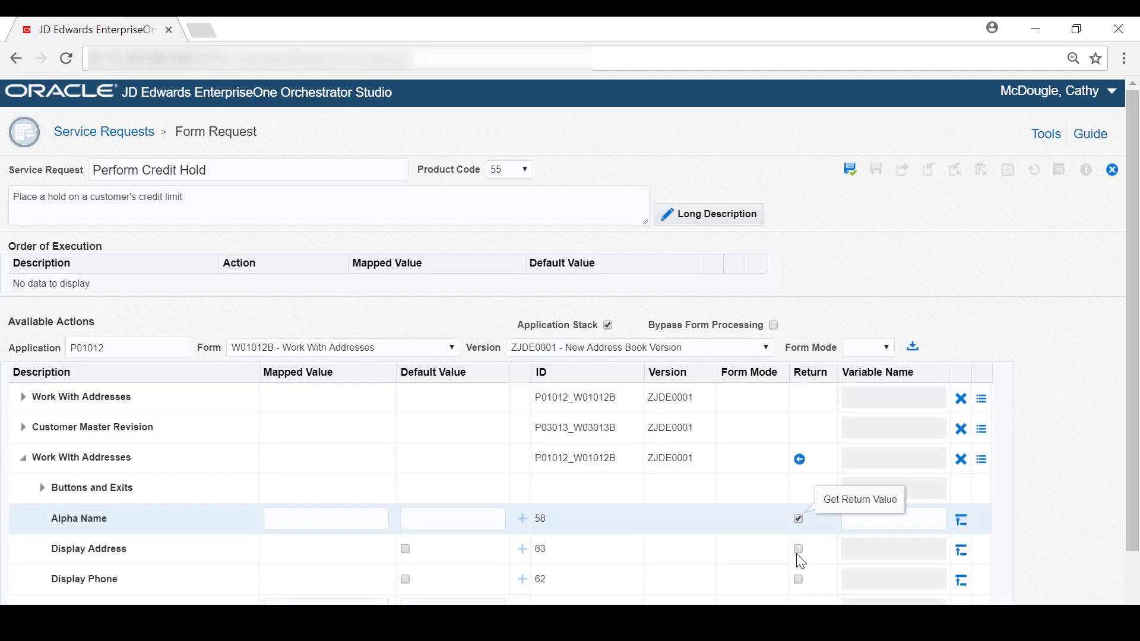
{"action": "left_click", "coordinate": [875, 516]}
{"action": "type", "text": "Customer Name"}
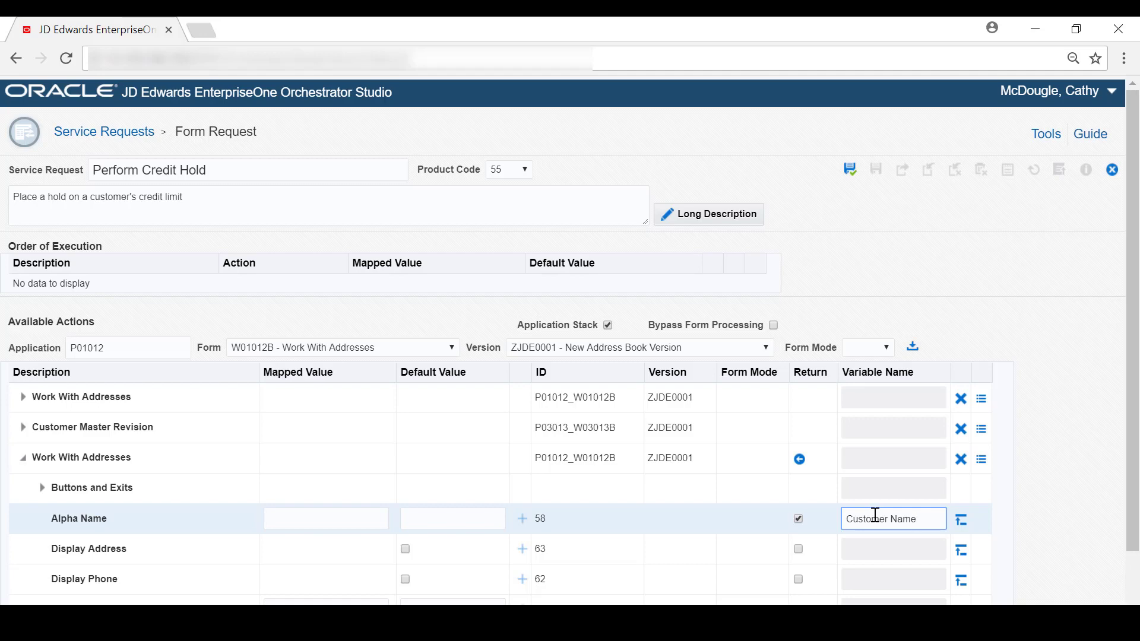
{"action": "left_click", "coordinate": [1047, 499]}
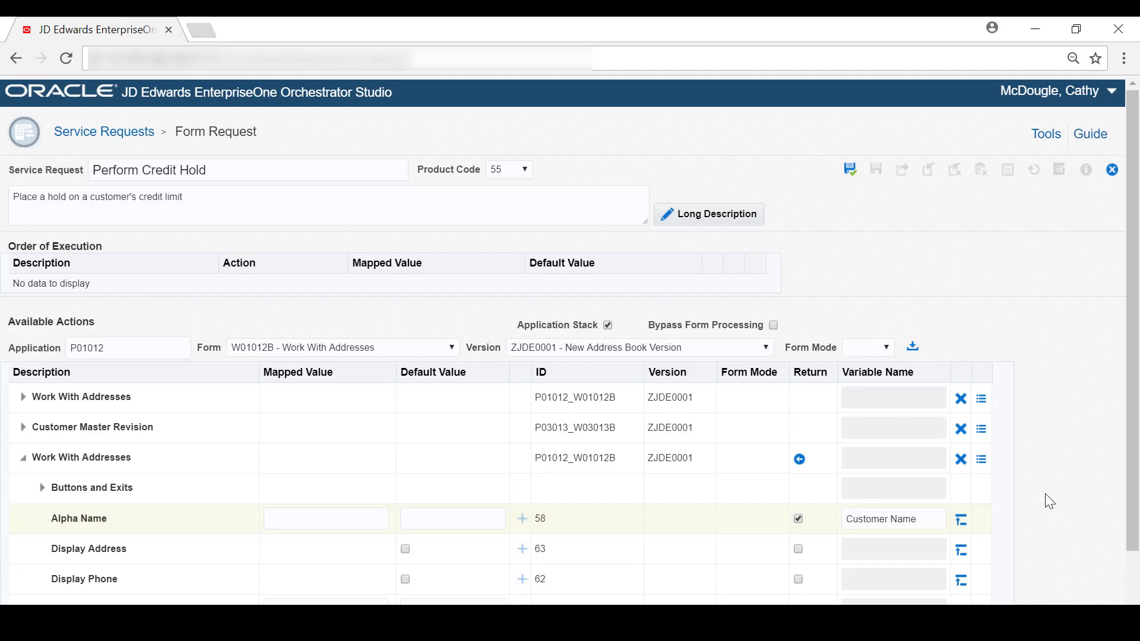
{"action": "left_click", "coordinate": [850, 170]}
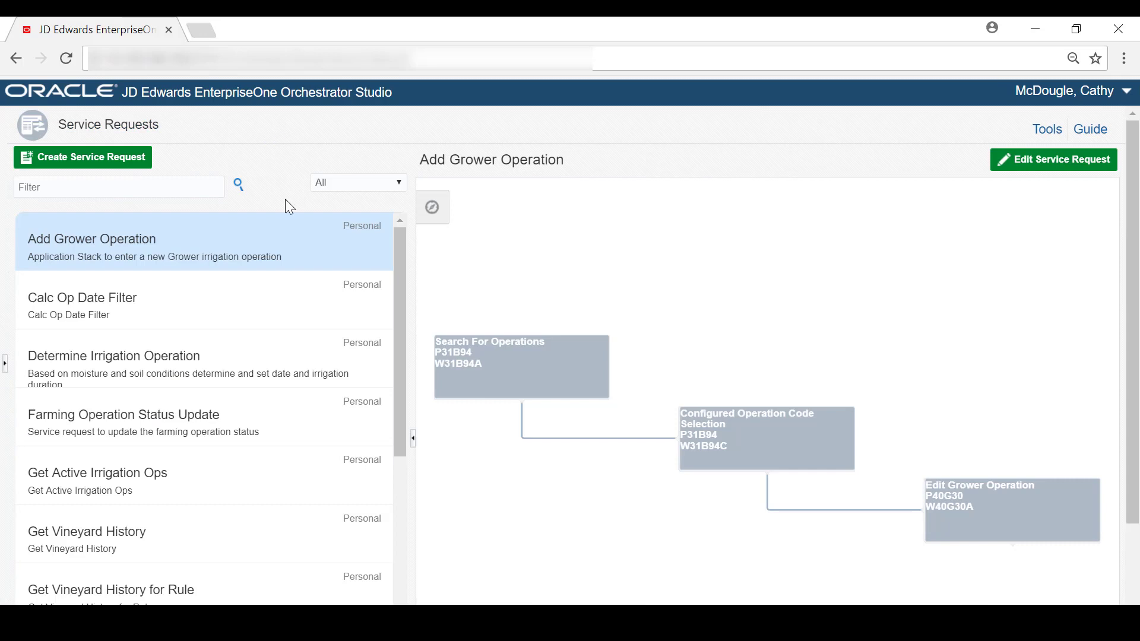
Select Perform Credit Hold in the Service Requests list to show its three-form diagram
{"action": "scroll", "coordinate": [295, 279], "scroll_direction": "down", "scroll_amount": 3}
{"action": "scroll", "coordinate": [286, 326], "scroll_direction": "down", "scroll_amount": 1}
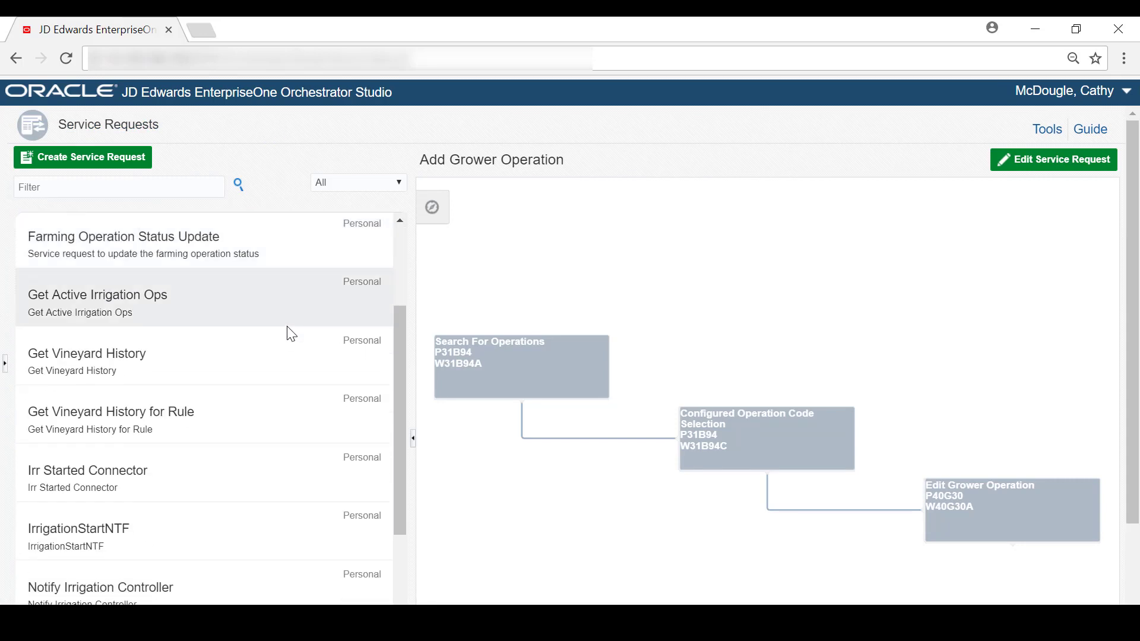
{"action": "scroll", "coordinate": [286, 327], "scroll_direction": "down", "scroll_amount": 4}
{"action": "left_click", "coordinate": [267, 439]}
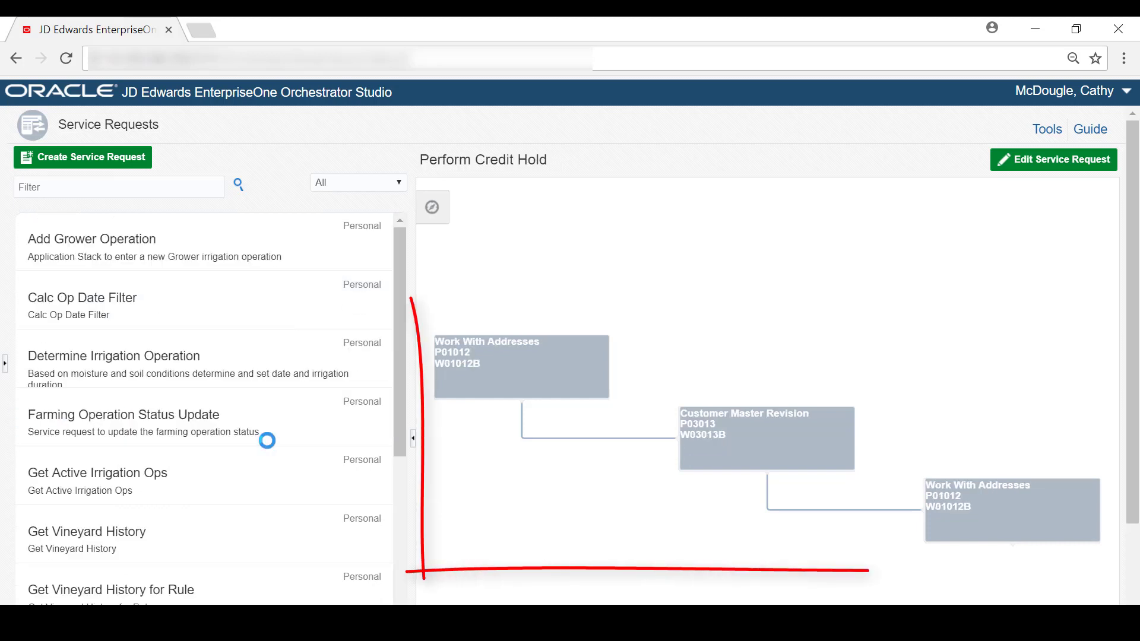